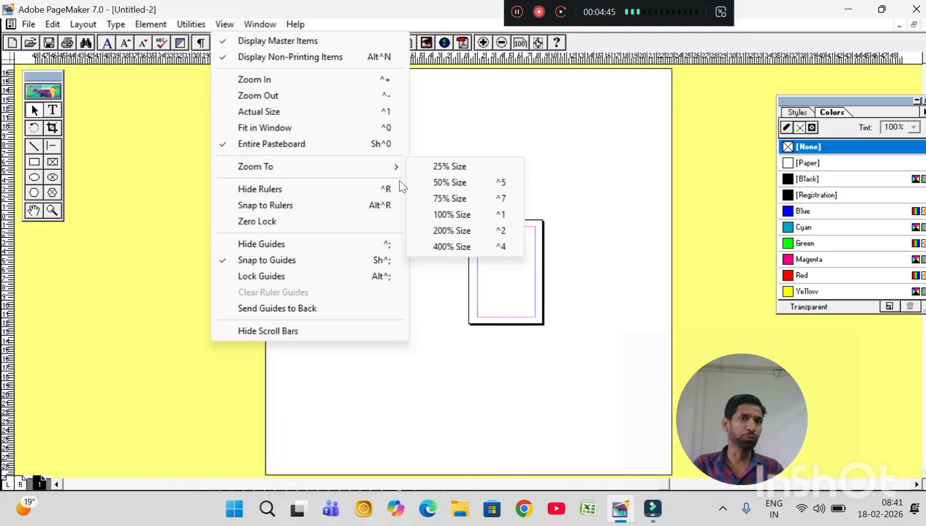
# View the page at 25%, 50% and 75% size in turn.
pyautogui.click(447, 167)
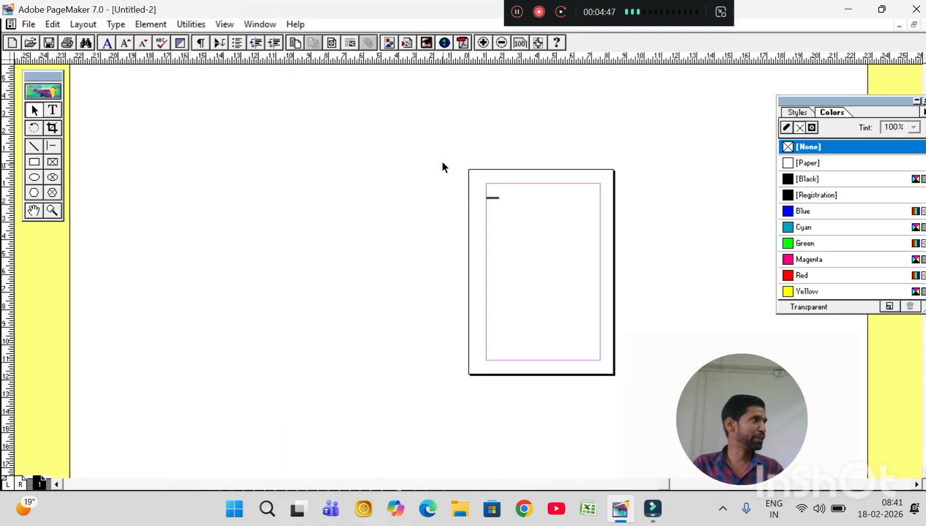
pyautogui.click(225, 25)
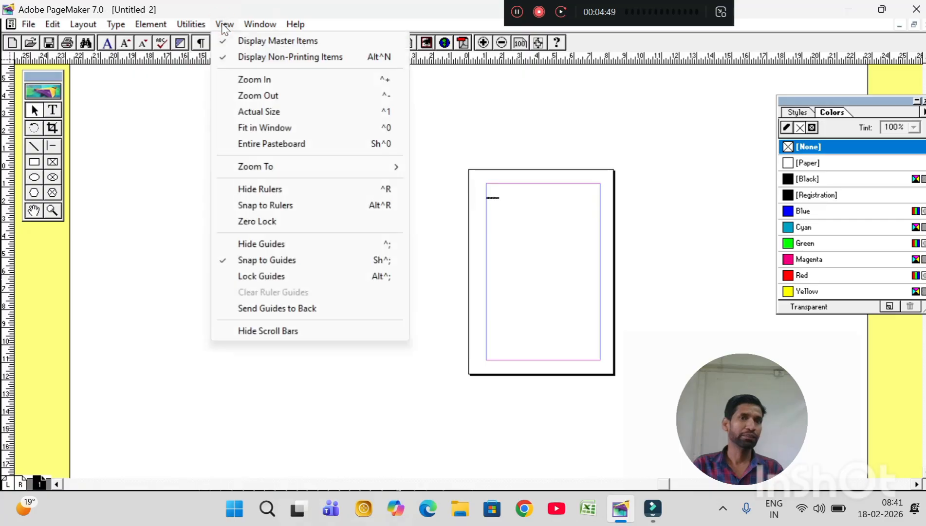
pyautogui.moveTo(285, 168)
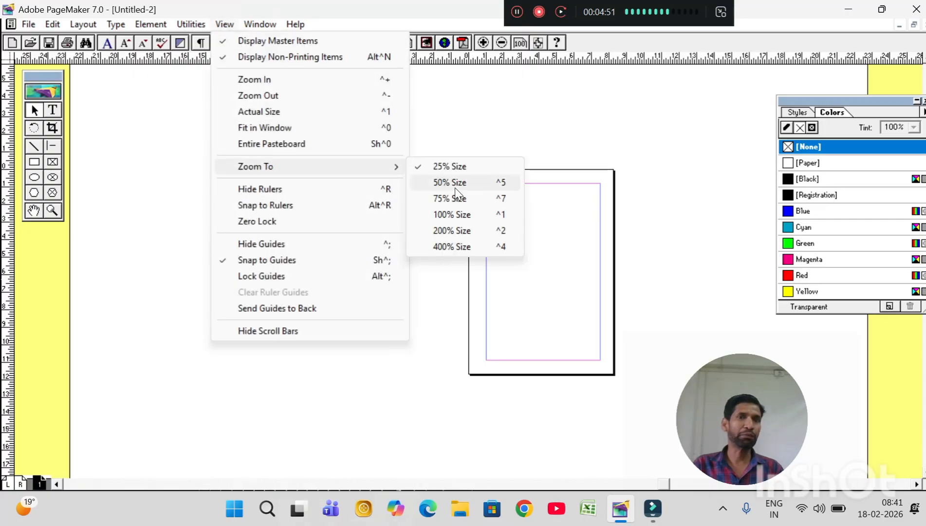
pyautogui.click(455, 188)
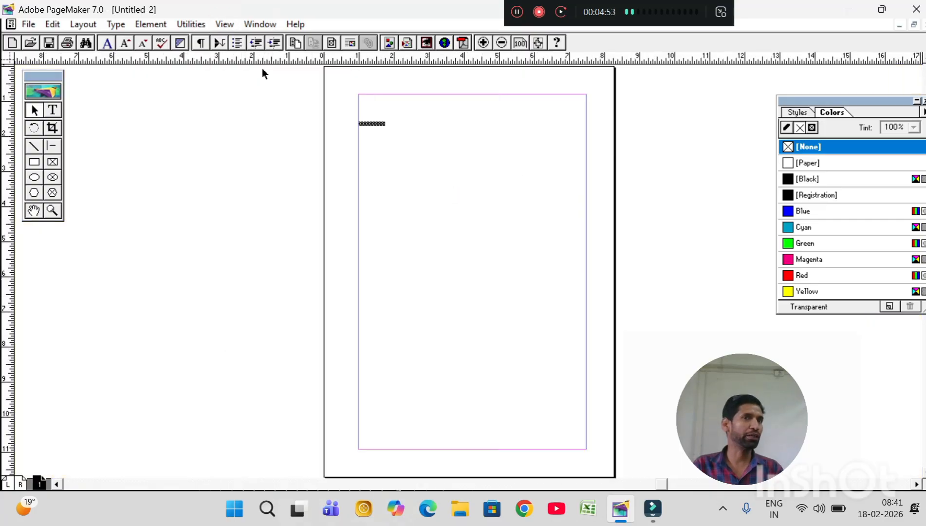
pyautogui.click(229, 26)
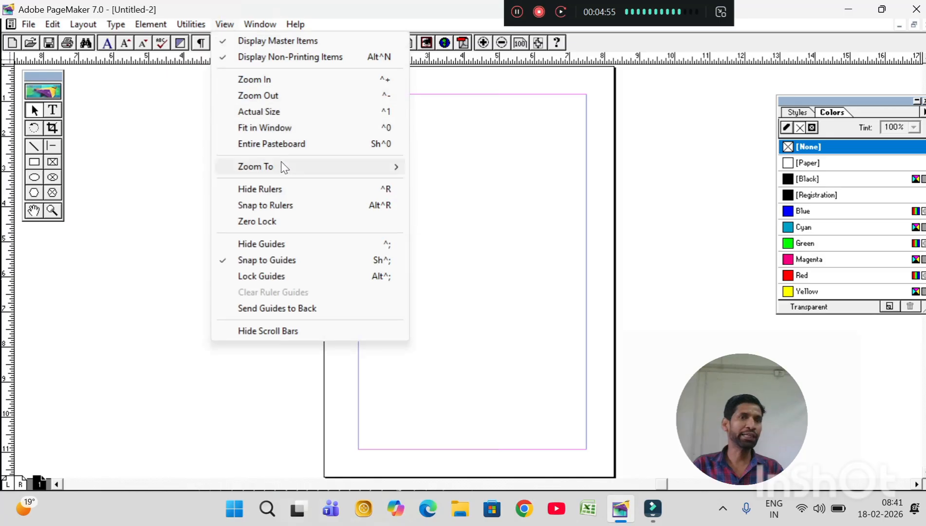
pyautogui.moveTo(285, 168)
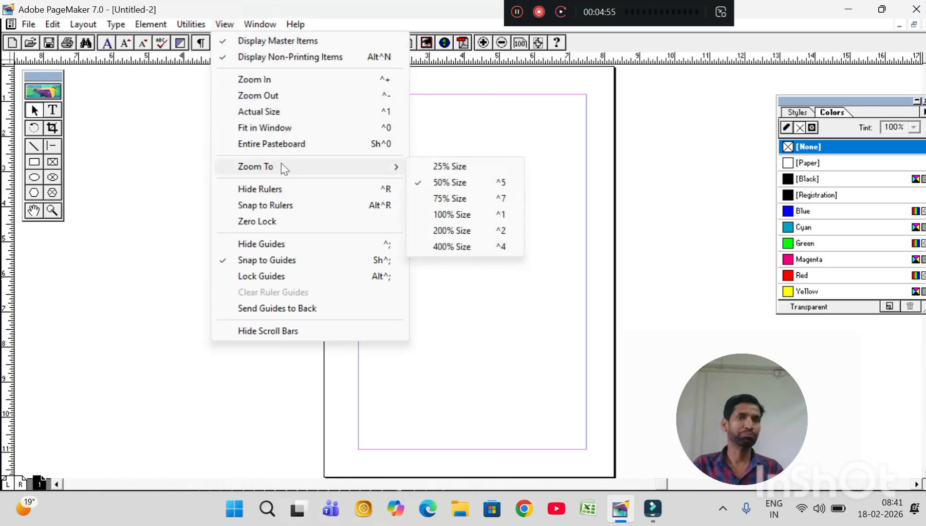
pyautogui.click(442, 201)
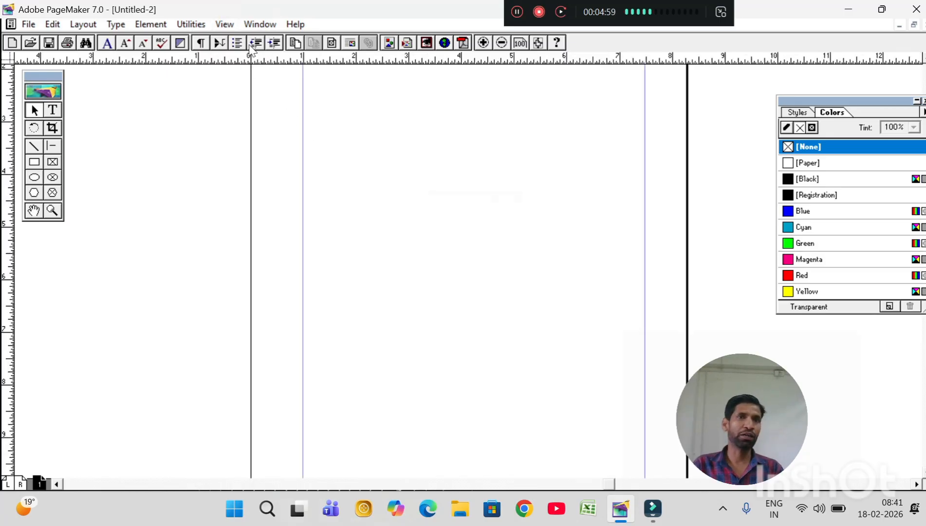
# View the page at 100% size and bring the NOTEPAD text into view.
pyautogui.click(230, 27)
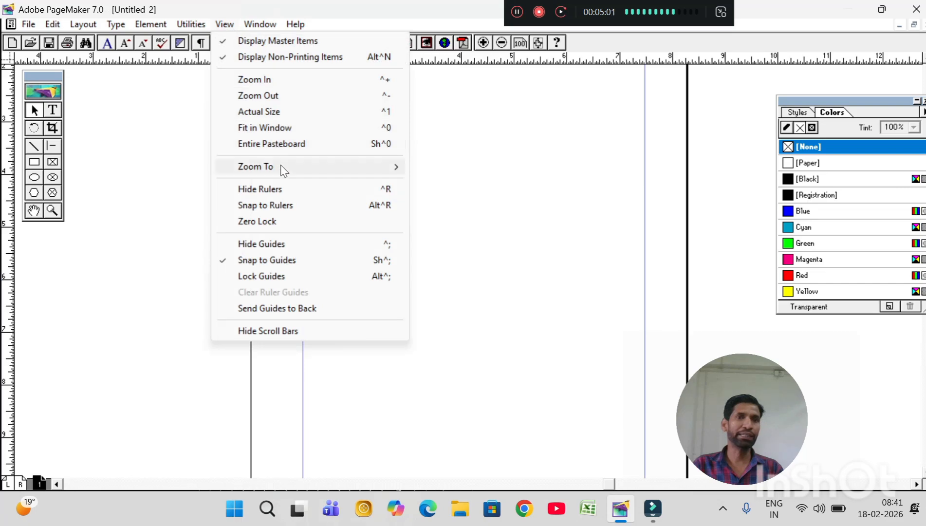
pyautogui.moveTo(384, 168)
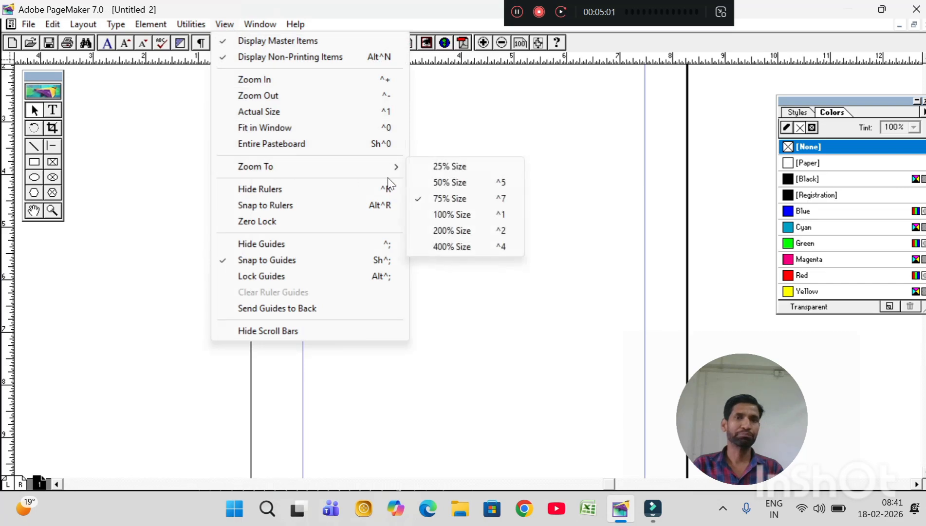
pyautogui.click(449, 218)
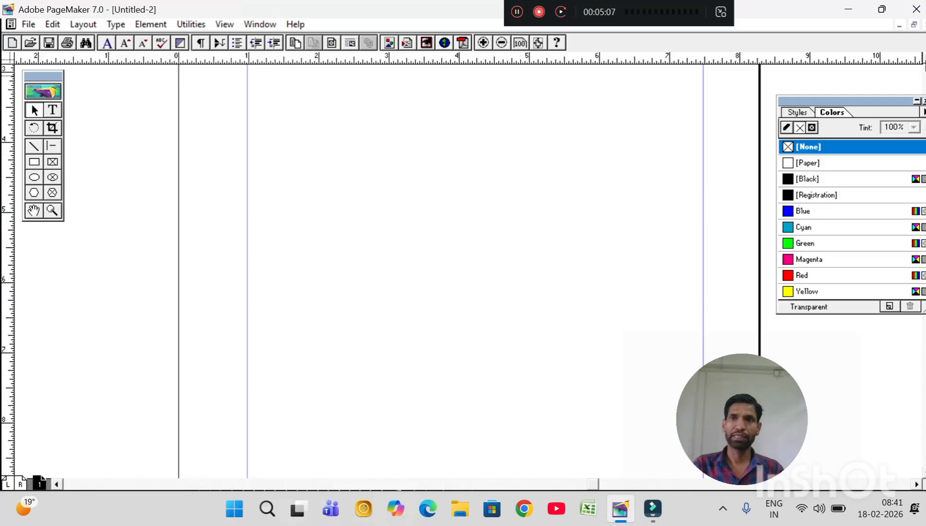
pyautogui.click(924, 59)
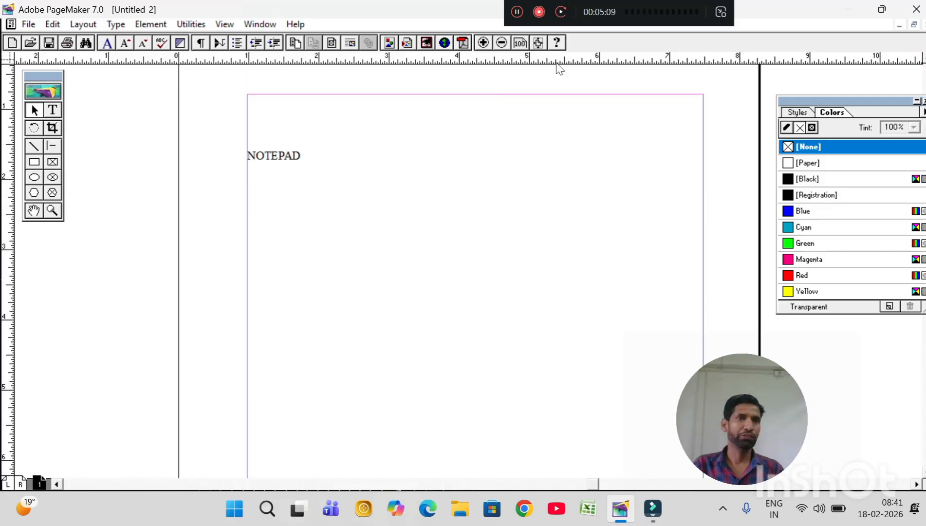
# Enlarge the page to 200% size with the NOTEPAD text and the page's upper-left margin corner in view.
pyautogui.click(224, 24)
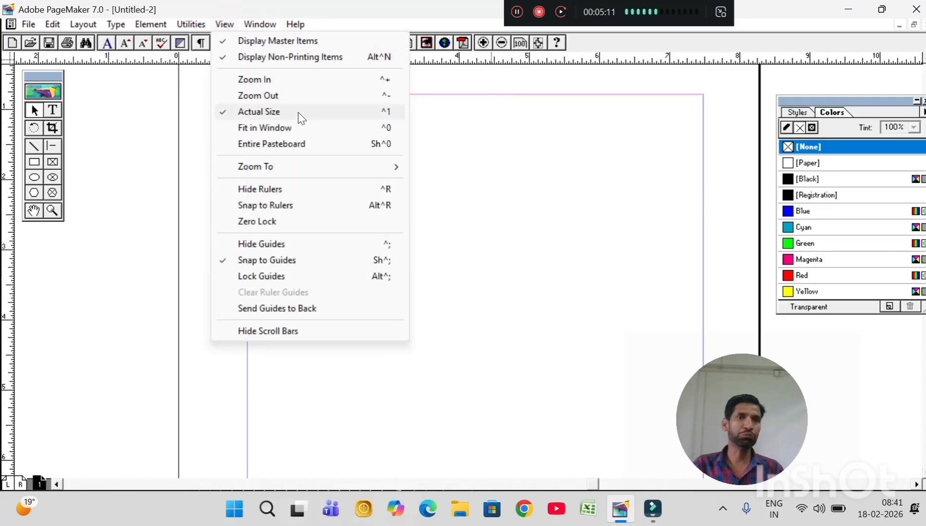
pyautogui.moveTo(307, 166)
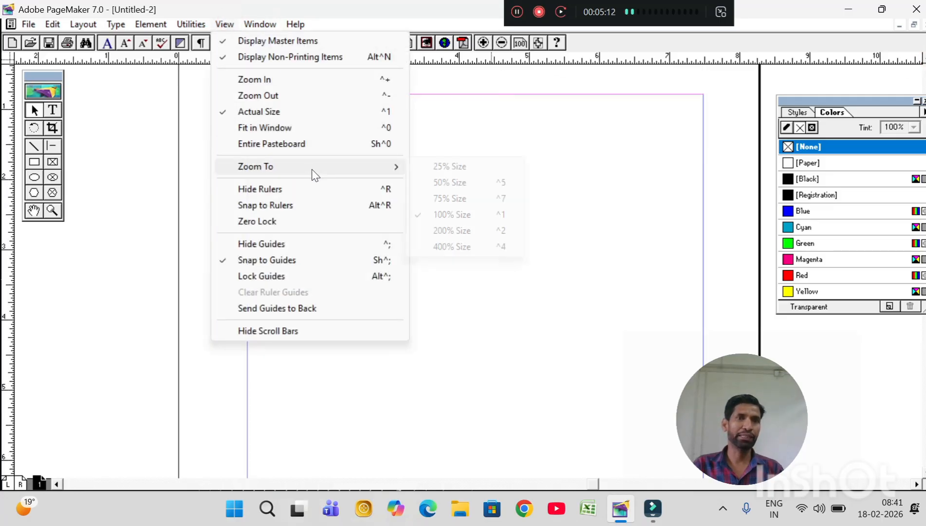
pyautogui.click(447, 230)
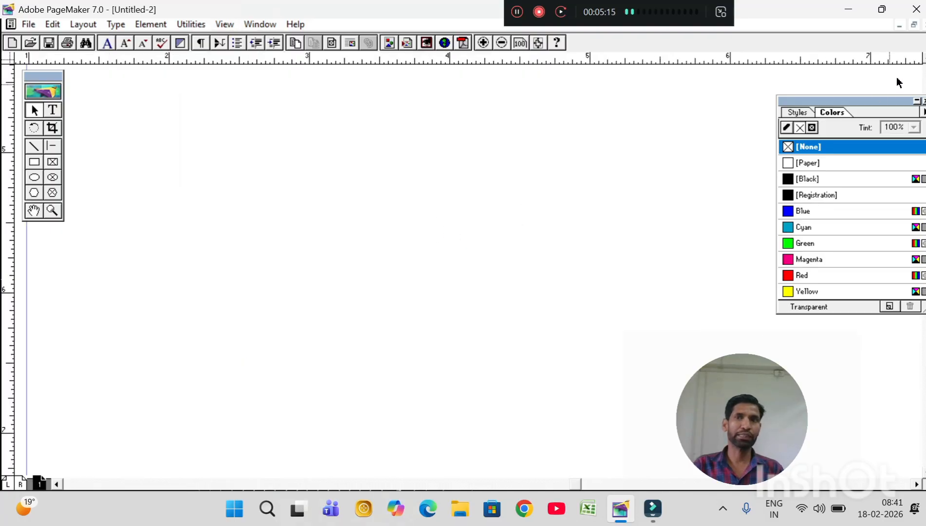
pyautogui.scroll(5, 367, 359)
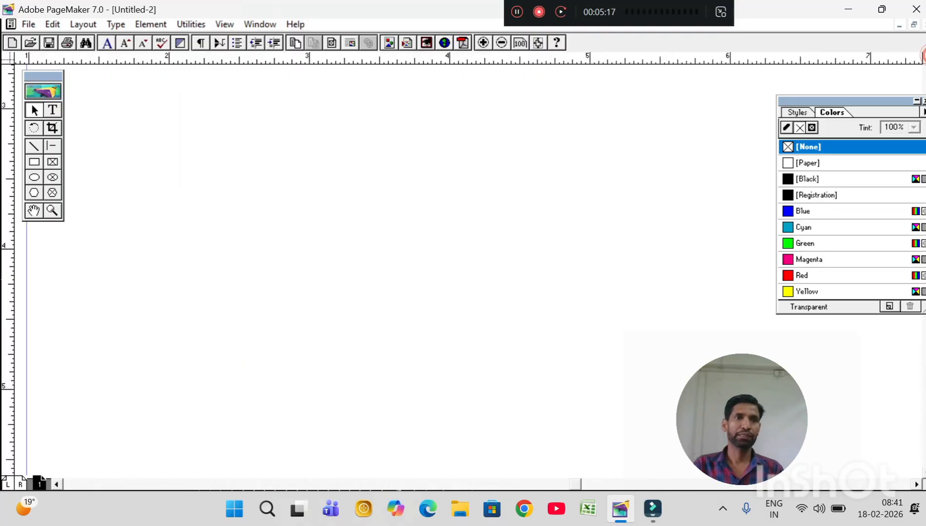
pyautogui.click(57, 484)
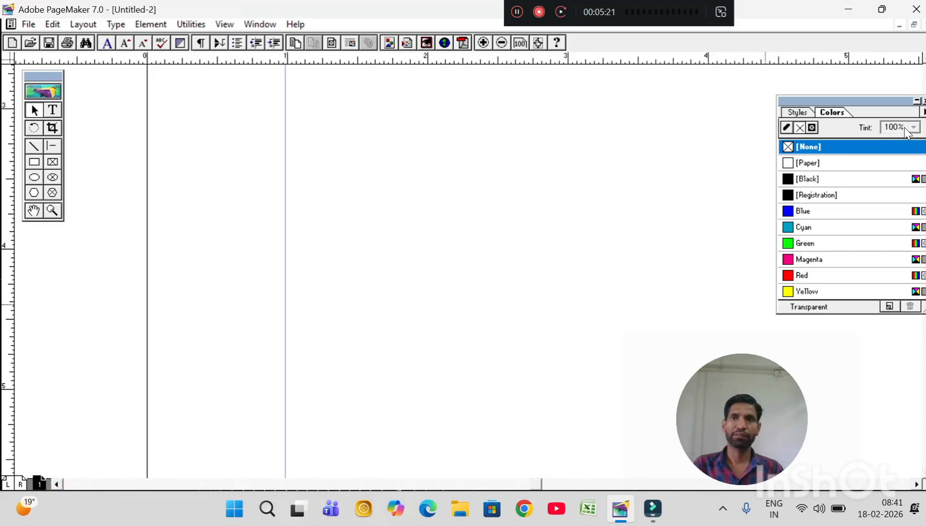
pyautogui.scroll(6, 462, 268)
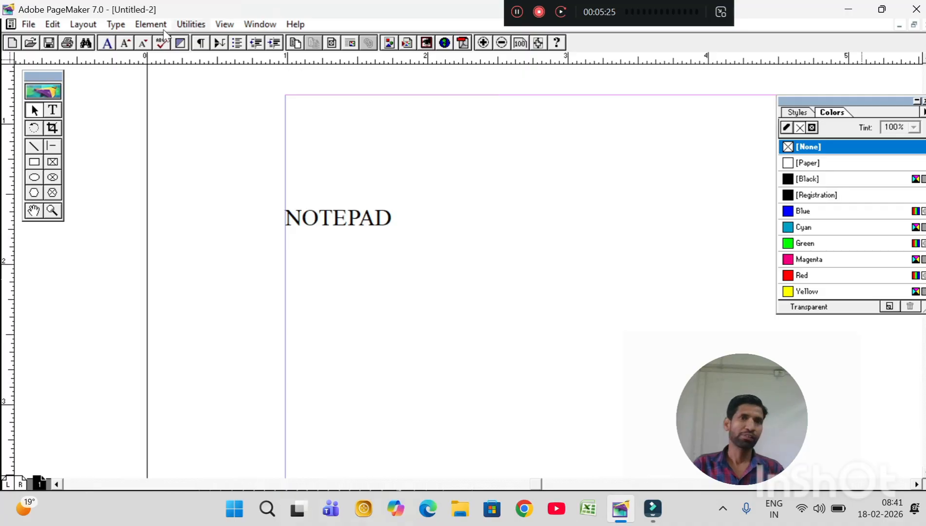
pyautogui.click(223, 24)
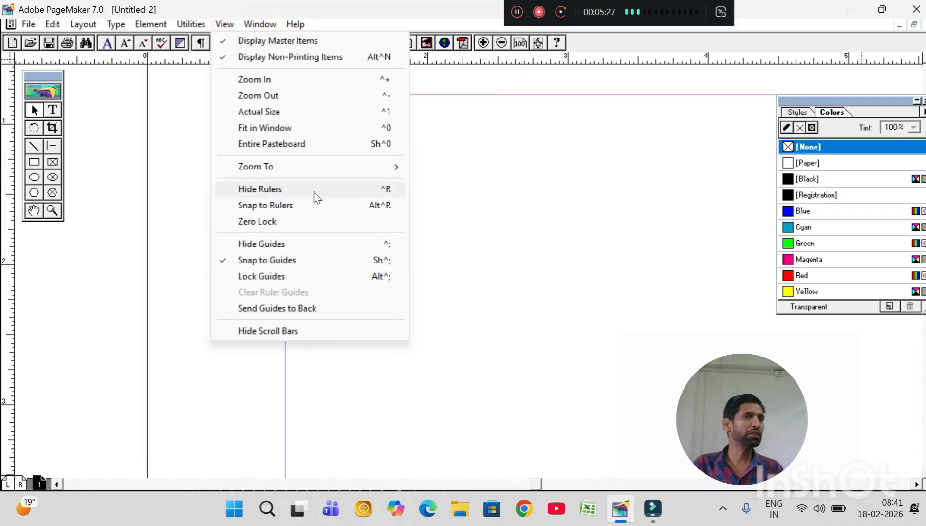
pyautogui.moveTo(312, 169)
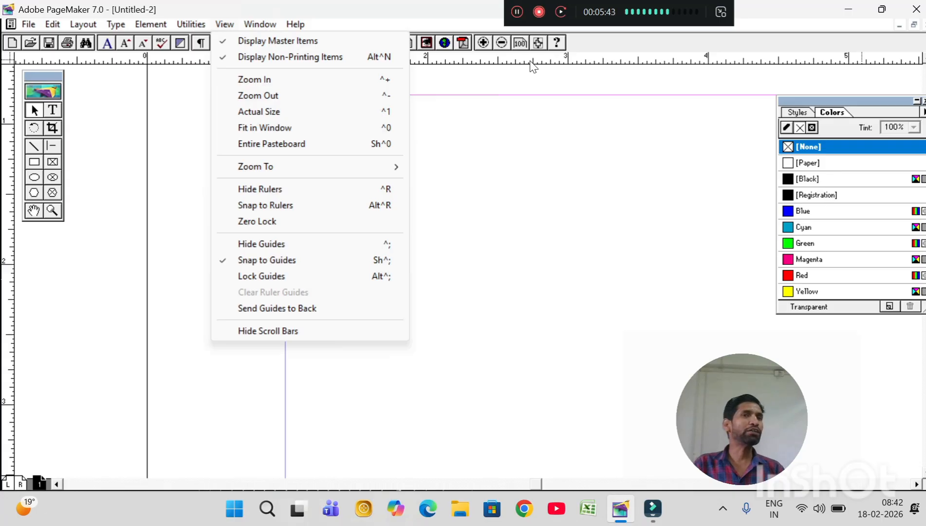
pyautogui.click(541, 116)
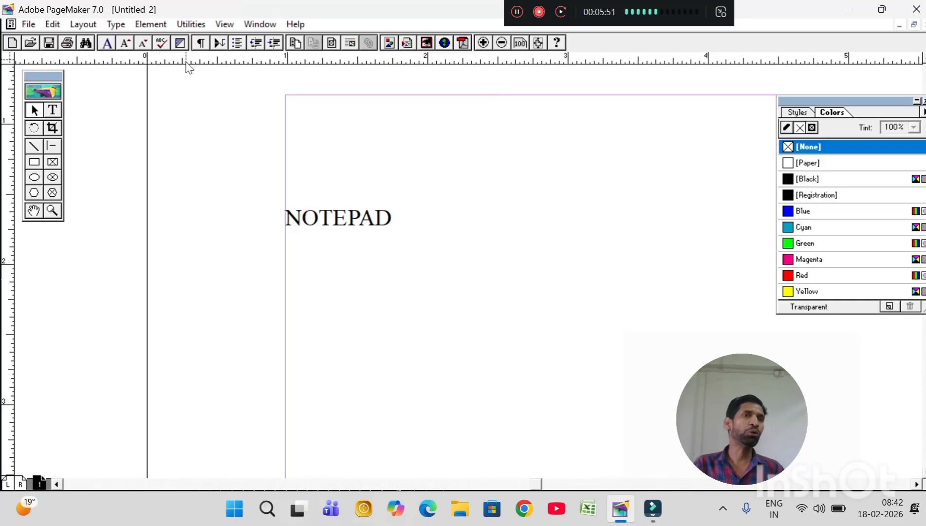
# Hide the rulers and show them again, two times over.
pyautogui.click(225, 25)
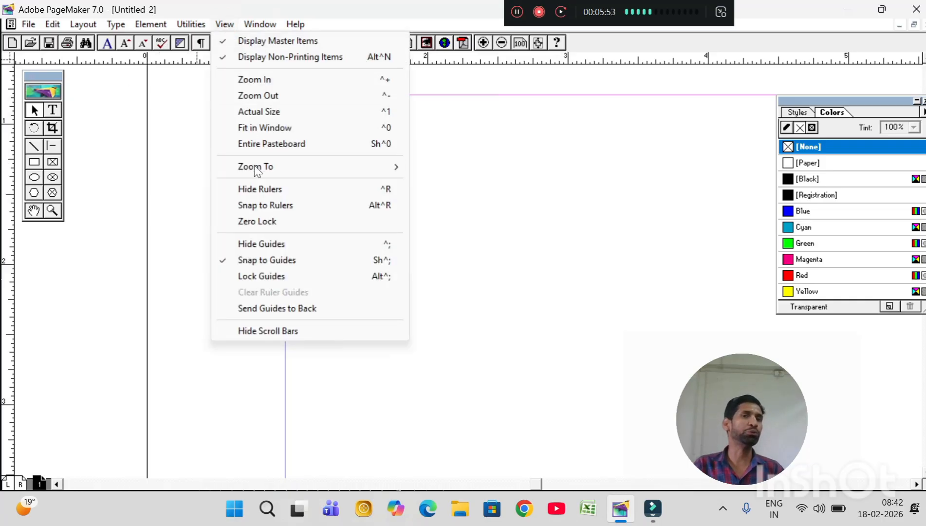
pyautogui.click(263, 193)
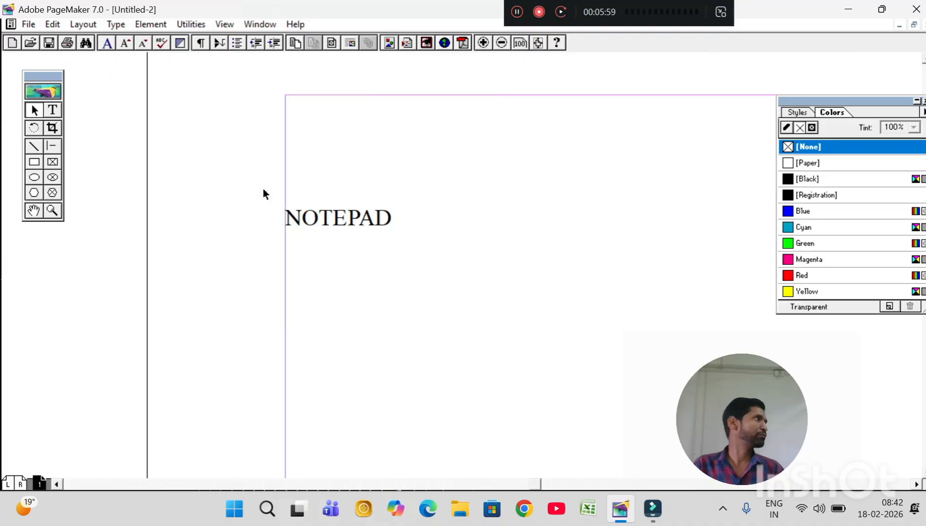
pyautogui.click(228, 26)
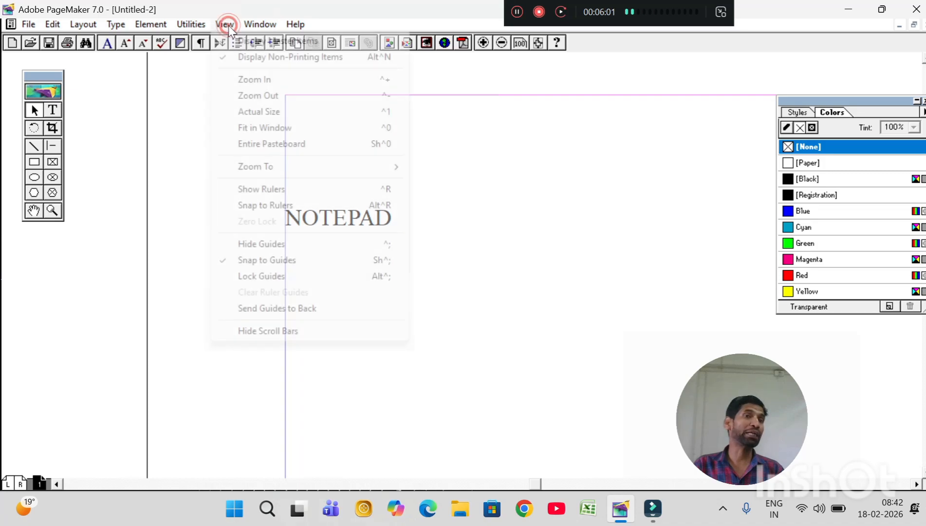
pyautogui.click(302, 195)
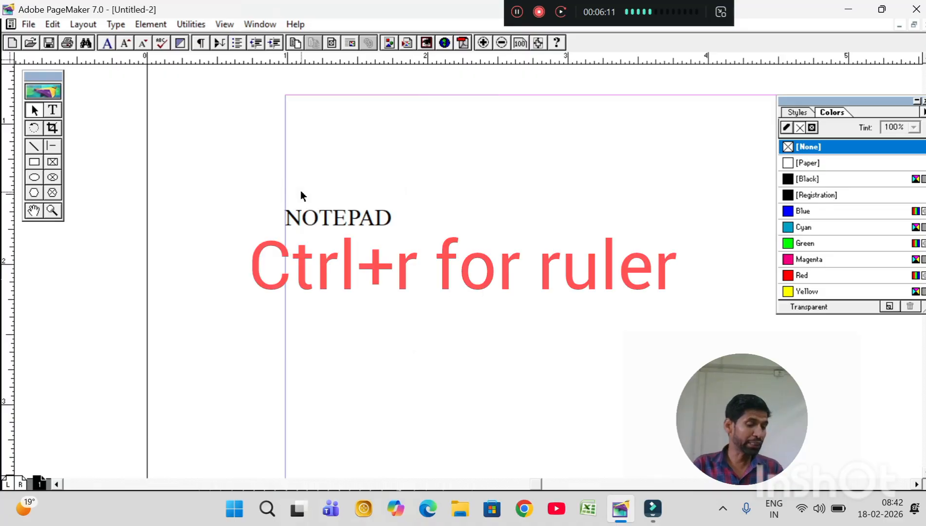
pyautogui.hotkey('ctrl', 'r')
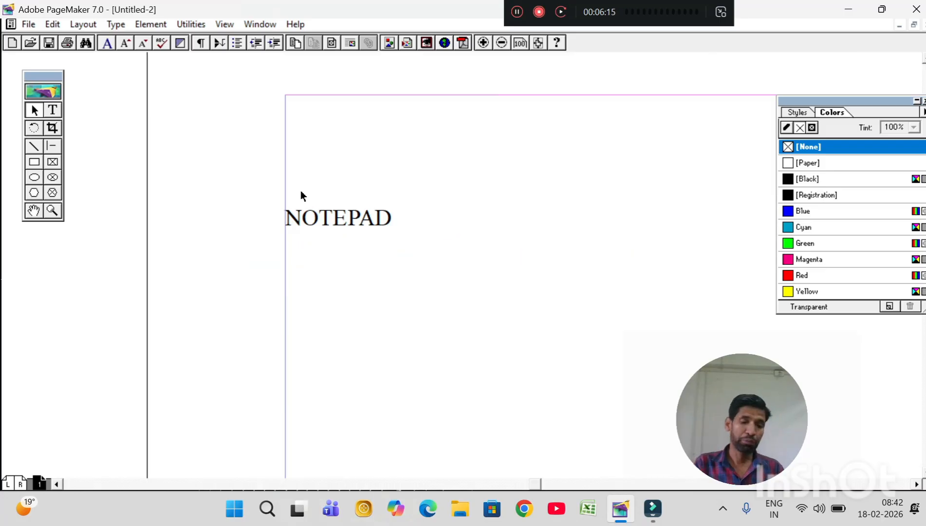
pyautogui.hotkey('ctrl', 'r')
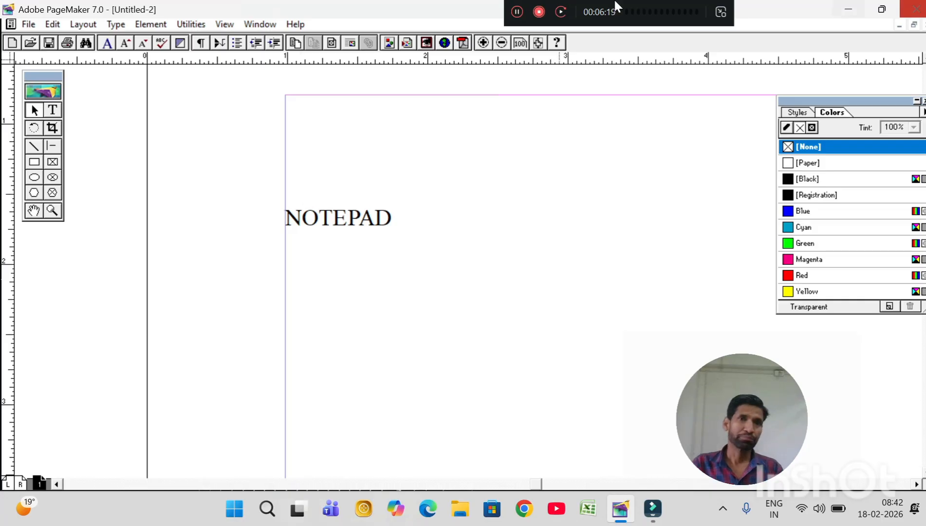
# Turn on Snap to Rulers and move the NOTEPAD text block to just below the top margin, about 0.25 in inside the left margin.
pyautogui.click(222, 27)
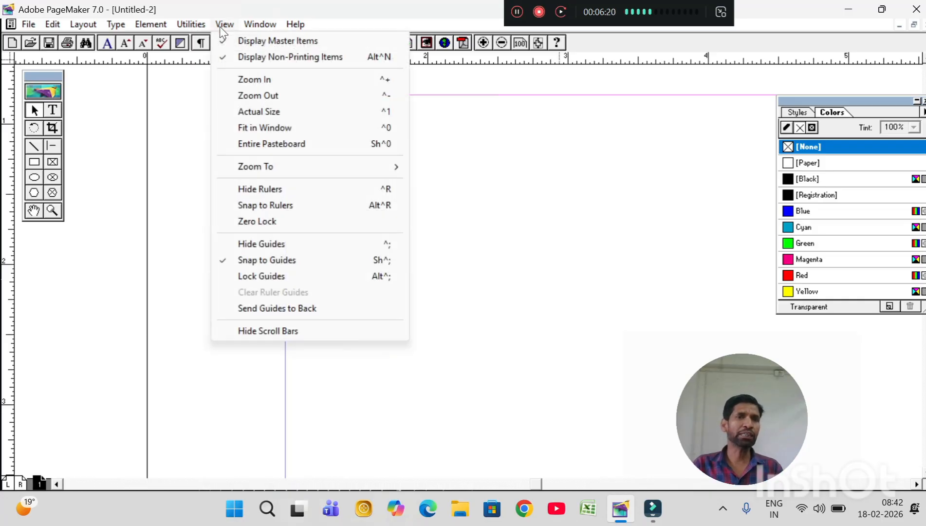
pyautogui.click(266, 206)
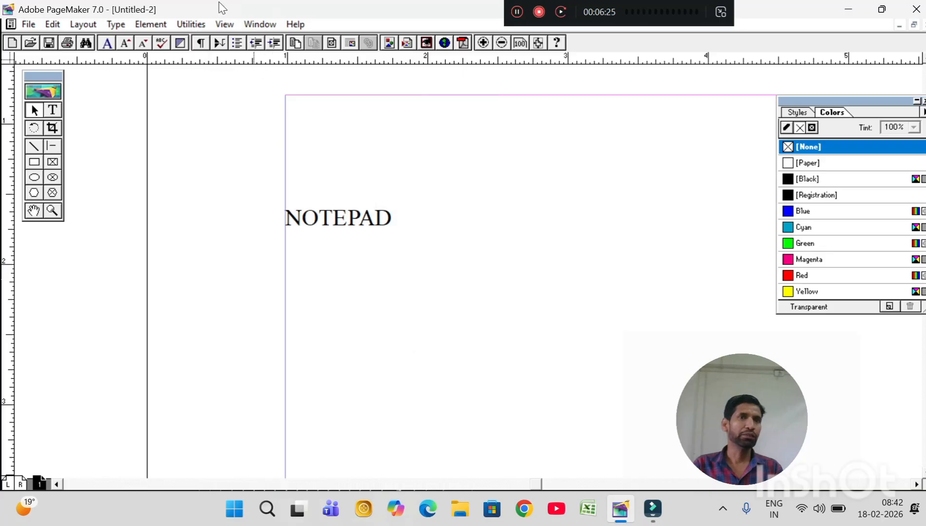
pyautogui.click(224, 24)
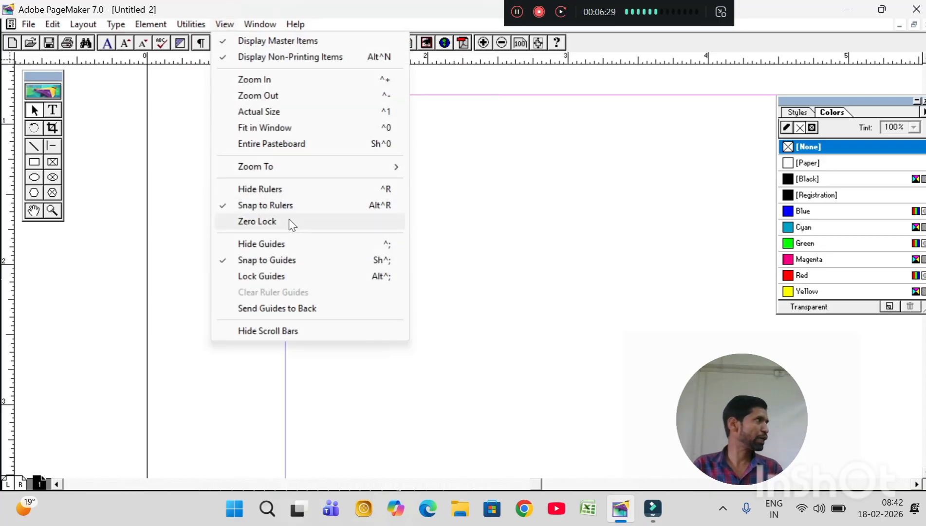
pyautogui.click(521, 235)
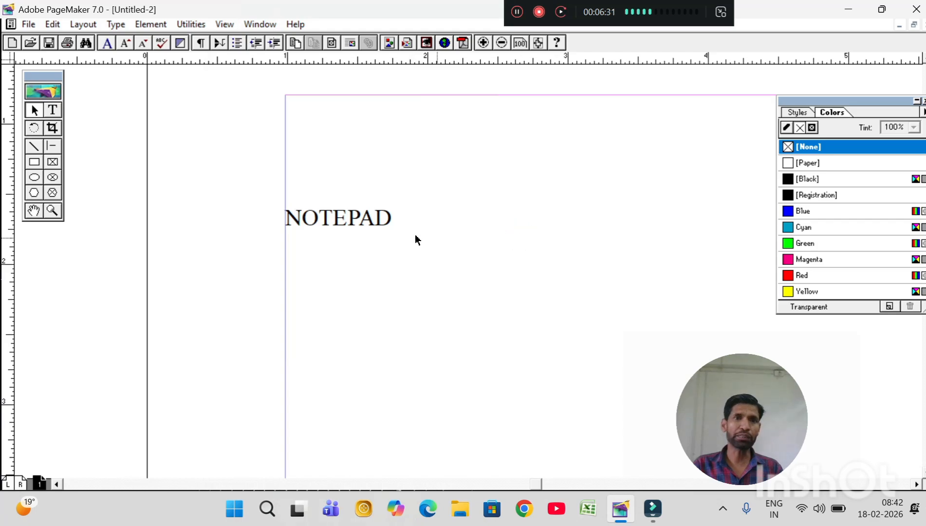
pyautogui.moveTo(366, 223); pyautogui.dragTo(403, 116)
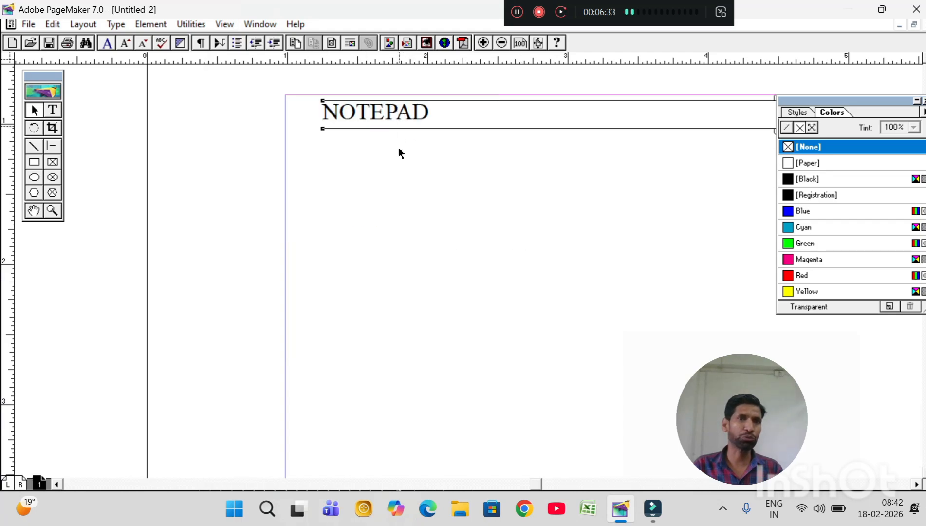
# Draw a rectangle about 3 in wide and 1.7 in tall below the text, and place the ruler zero point at its upper-left corner.
pyautogui.click(917, 484)
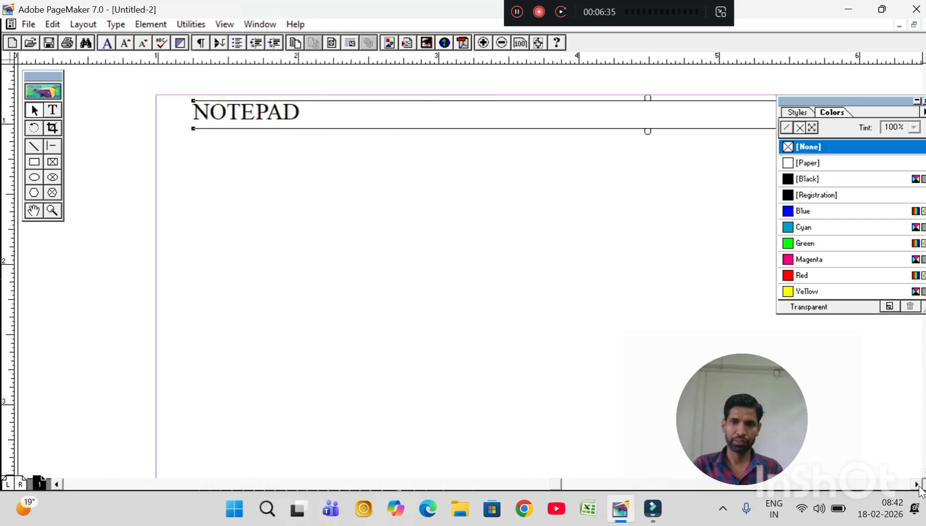
pyautogui.click(917, 484)
pyautogui.click(922, 471)
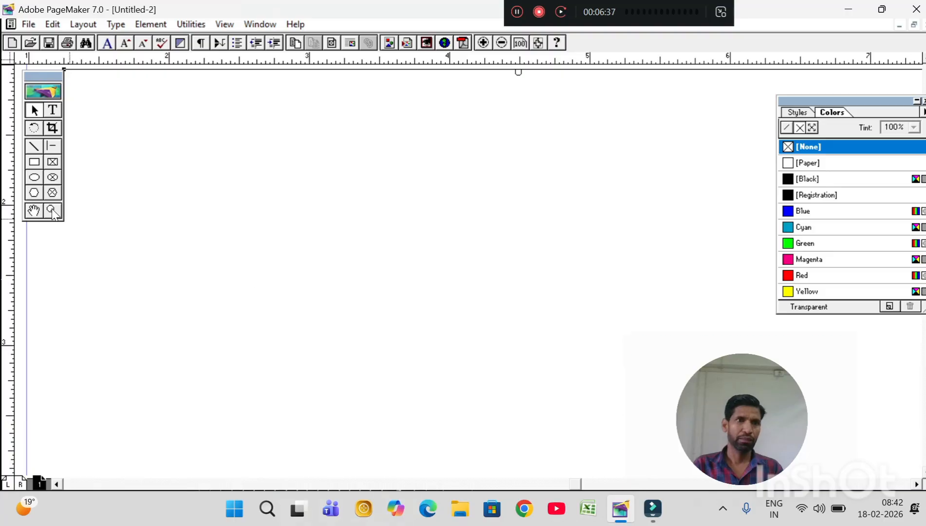
pyautogui.click(34, 164)
pyautogui.moveTo(169, 170)
pyautogui.mouseDown()
pyautogui.moveTo(541, 362)
pyautogui.moveTo(590, 414)
pyautogui.mouseUp()
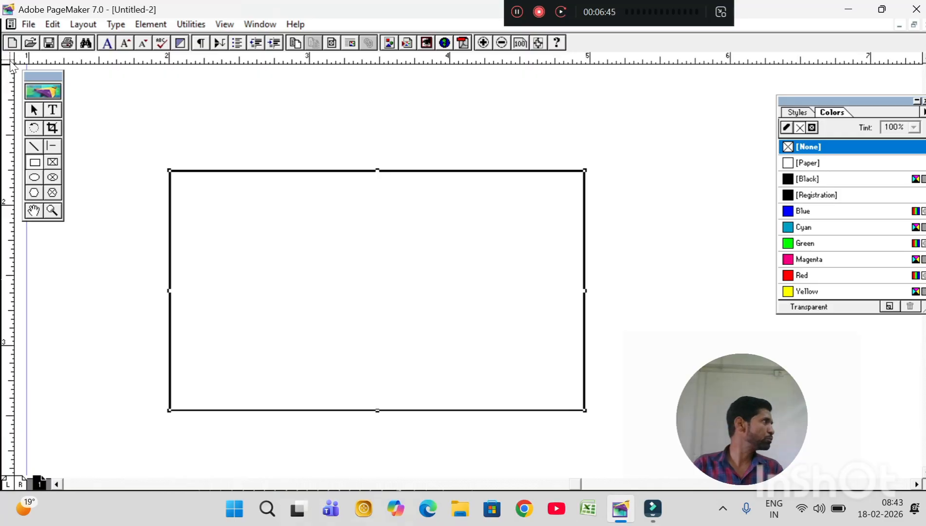
pyautogui.moveTo(11, 63); pyautogui.dragTo(169, 171)
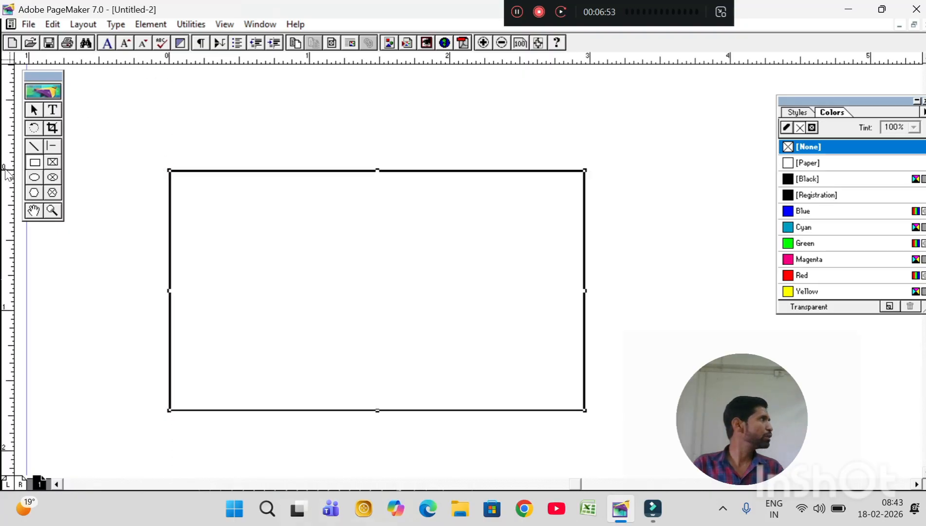
# Move the ruler zero point about 0.3 in outside the rectangle's left edge, and return it to the rectangle's upper-left corner.
pyautogui.moveTo(7, 58); pyautogui.dragTo(129, 147)
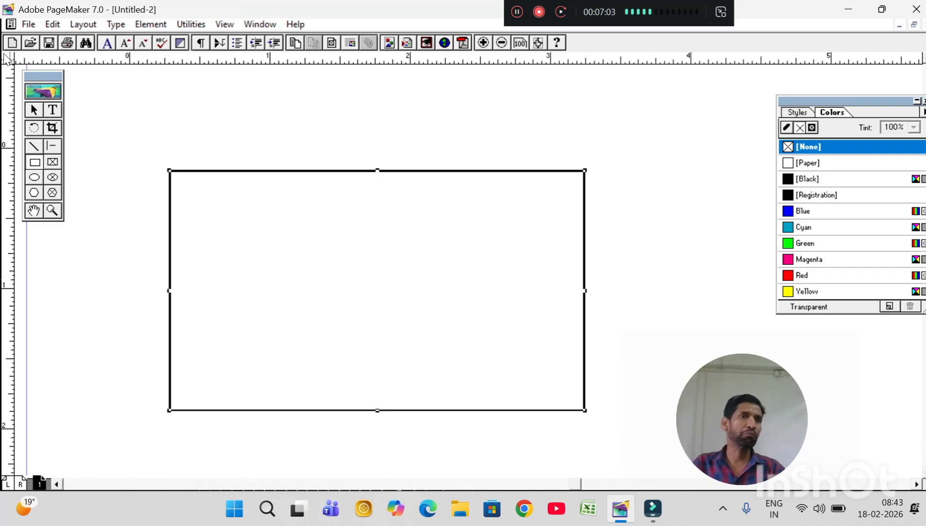
pyautogui.moveTo(8, 59)
pyautogui.mouseDown()
pyautogui.moveTo(170, 170)
pyautogui.moveTo(7, 58)
pyautogui.mouseUp()
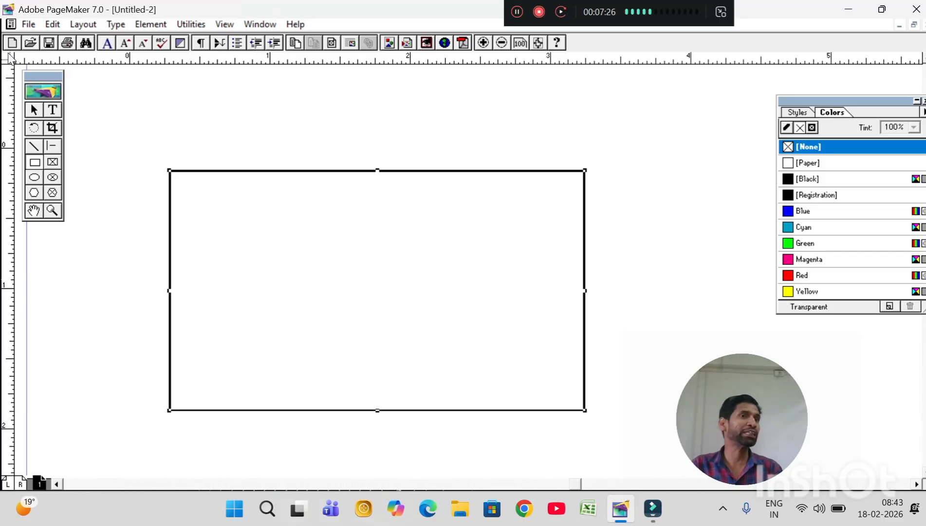
pyautogui.moveTo(10, 57); pyautogui.dragTo(169, 170)
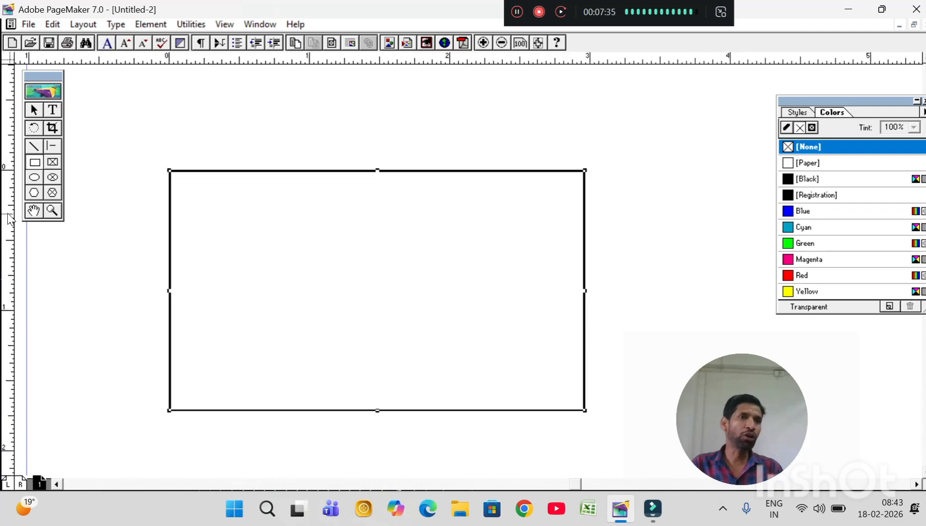
# Add a vertical ruler guide at 3.5 in, beyond the rectangle, and a horizontal one below it at about 2.25 in.
pyautogui.moveTo(9, 219); pyautogui.dragTo(656, 283)
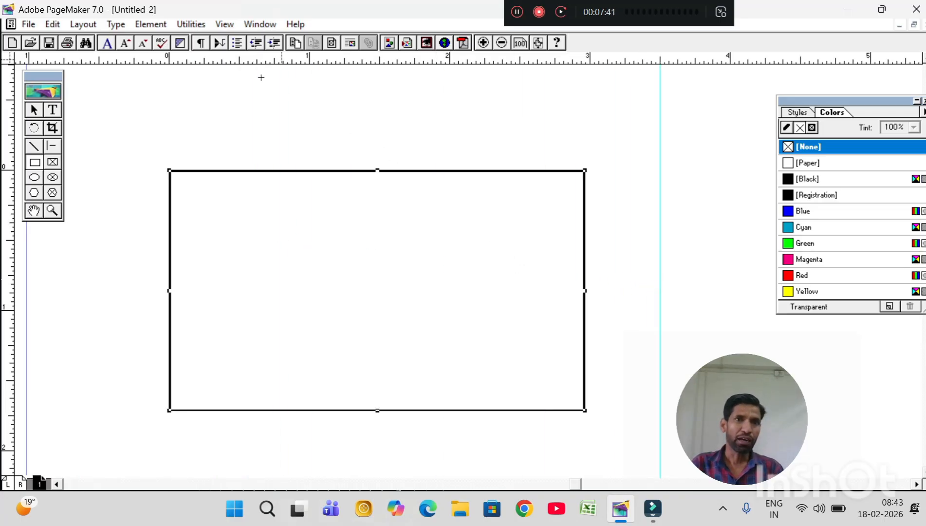
pyautogui.moveTo(245, 59); pyautogui.dragTo(211, 468)
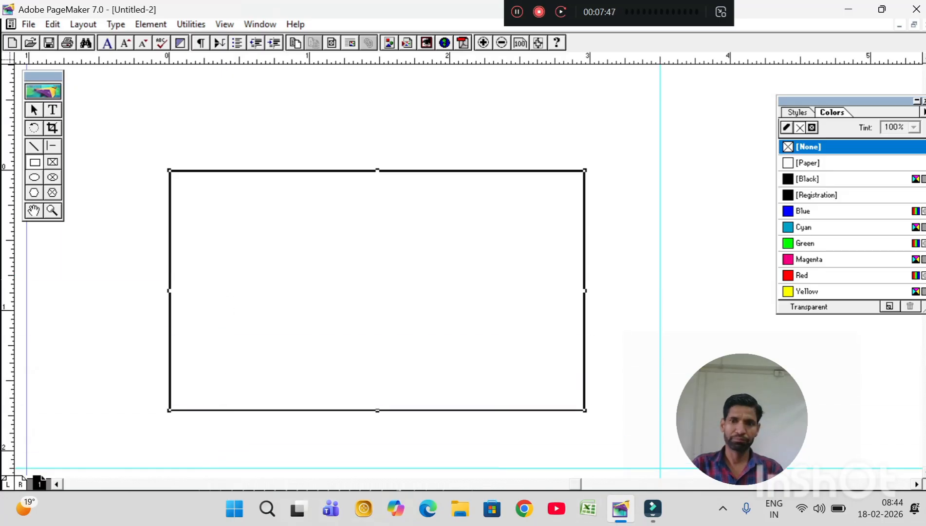
pyautogui.scroll(-3, 47, 342)
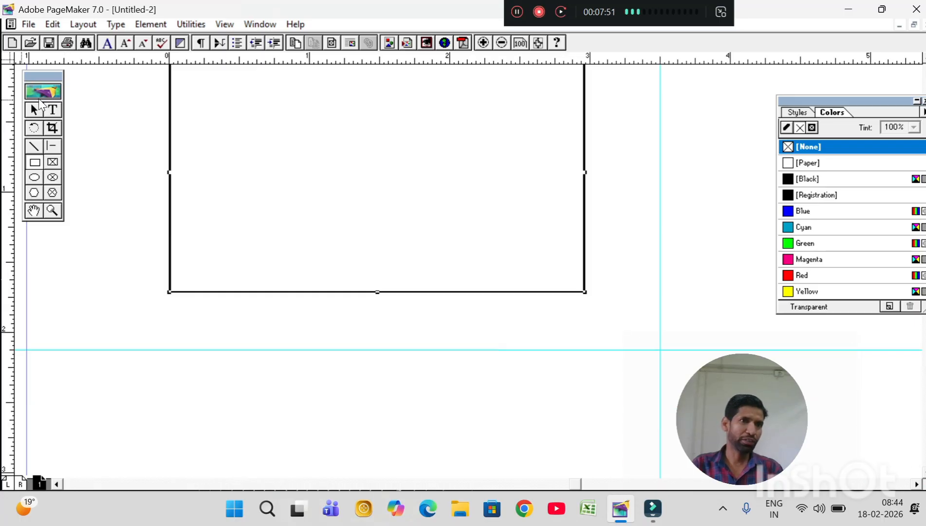
pyautogui.click(35, 111)
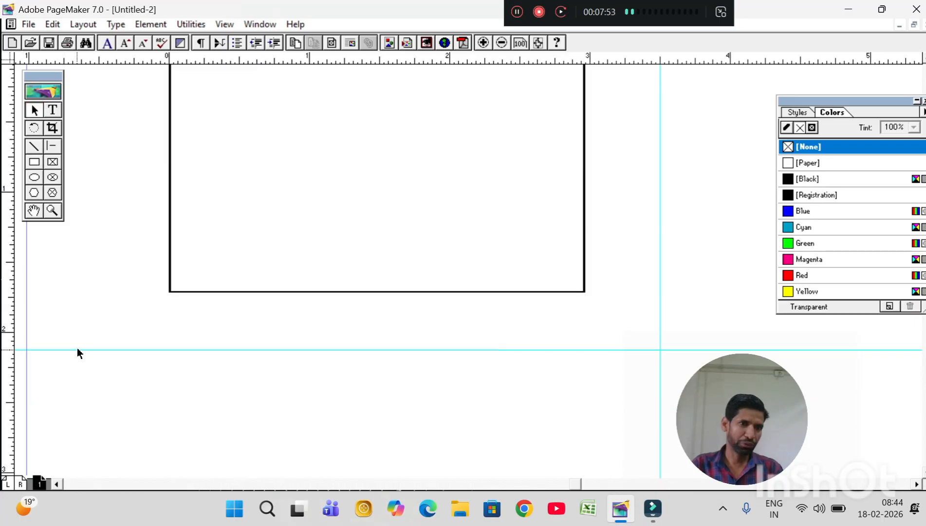
pyautogui.moveTo(77, 350)
pyautogui.mouseDown()
pyautogui.moveTo(78, 374)
pyautogui.moveTo(77, 366)
pyautogui.mouseUp()
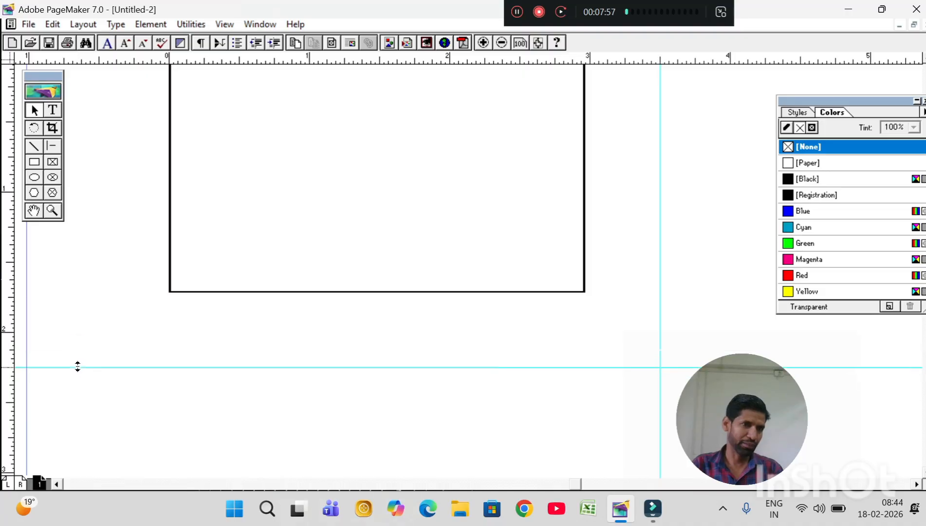
# Stretch the rectangle's bottom edge to the horizontal guide and its right edge to the vertical guide.
pyautogui.click(285, 292)
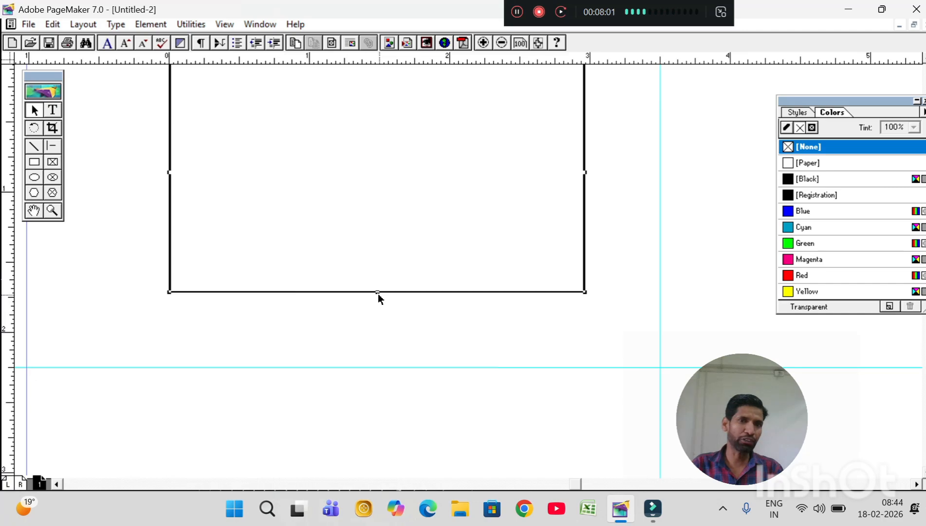
pyautogui.moveTo(377, 293); pyautogui.dragTo(388, 351)
pyautogui.click(397, 367)
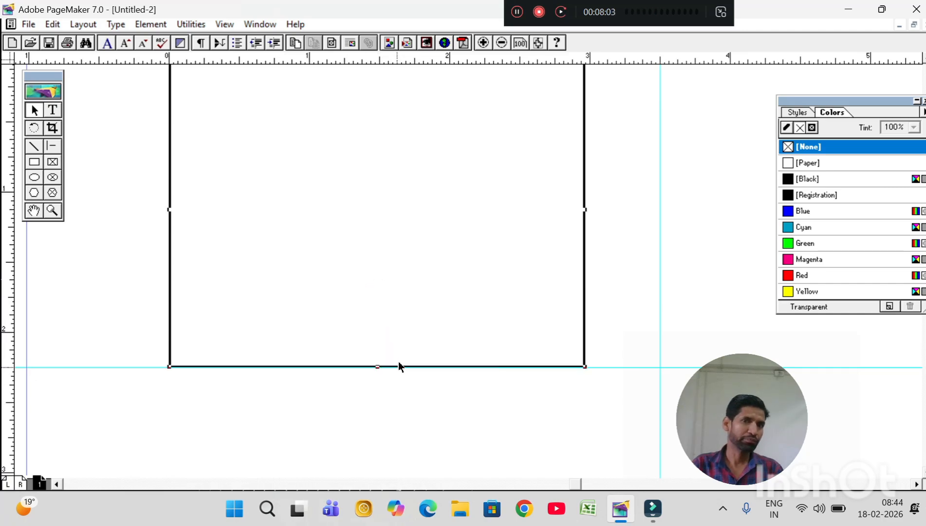
pyautogui.moveTo(585, 209); pyautogui.dragTo(660, 209)
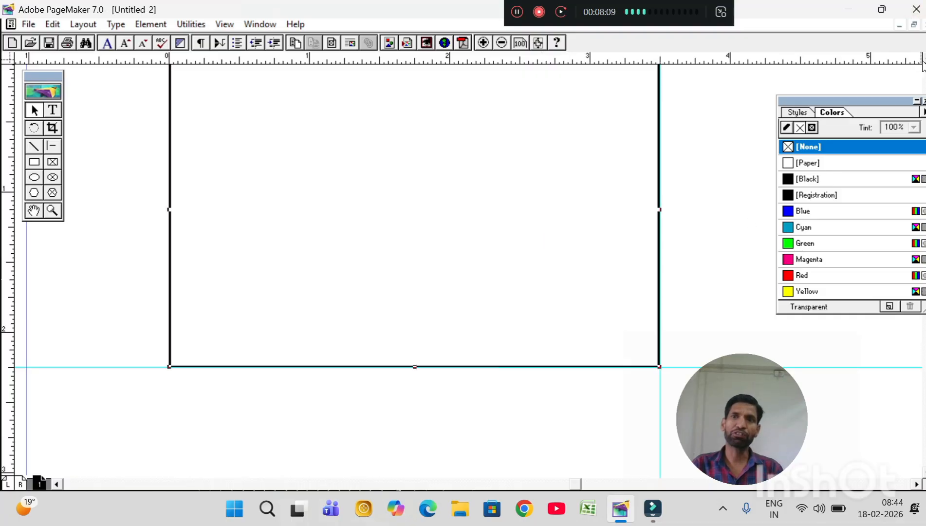
# Turn on Zero Lock, dismiss the Adobe Online dialog and leave the rectangle deselected.
pyautogui.scroll(4, 413, 273)
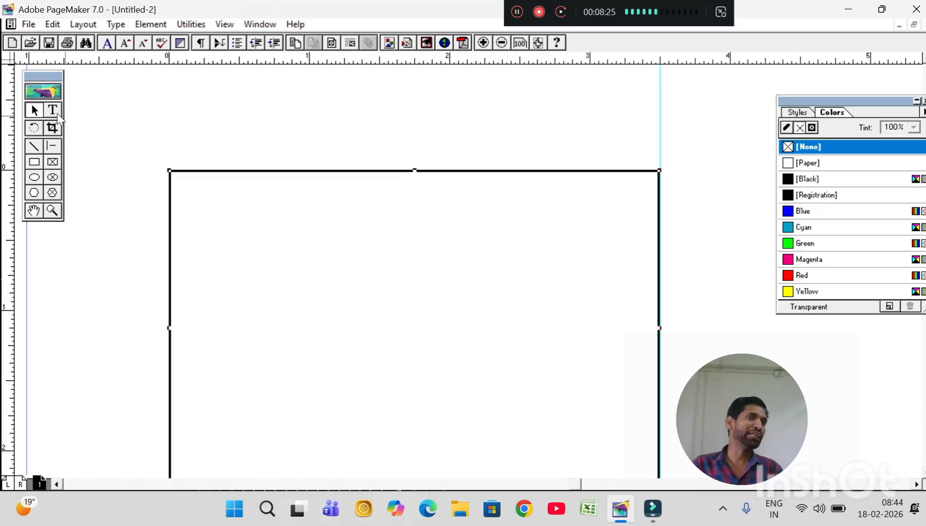
pyautogui.click(222, 25)
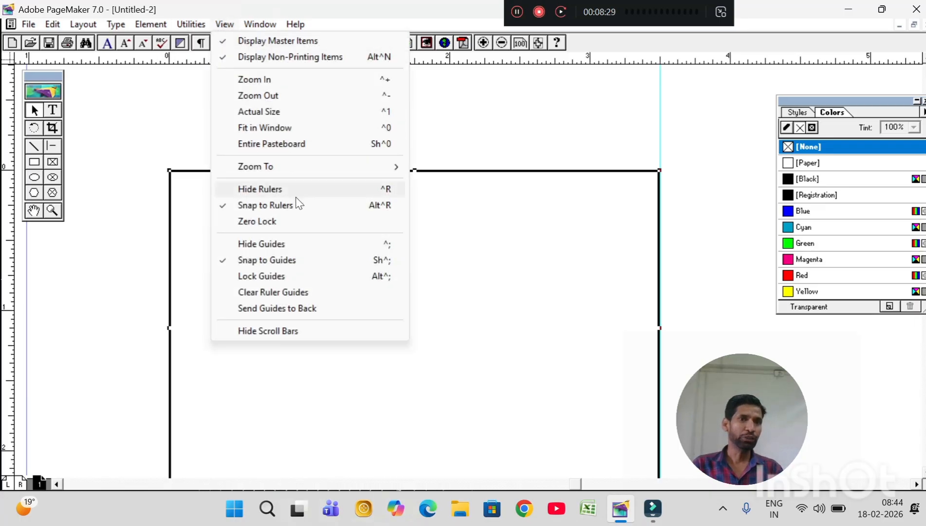
pyautogui.click(292, 220)
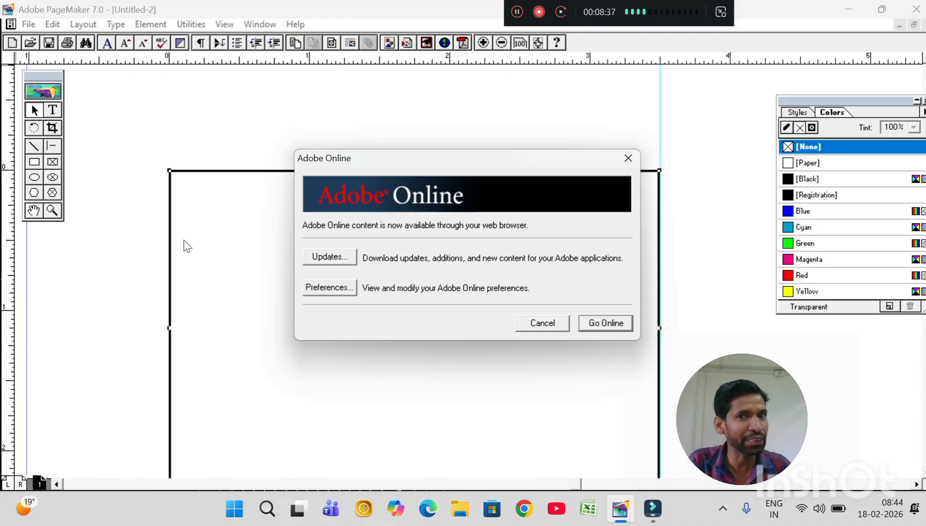
pyautogui.click(541, 323)
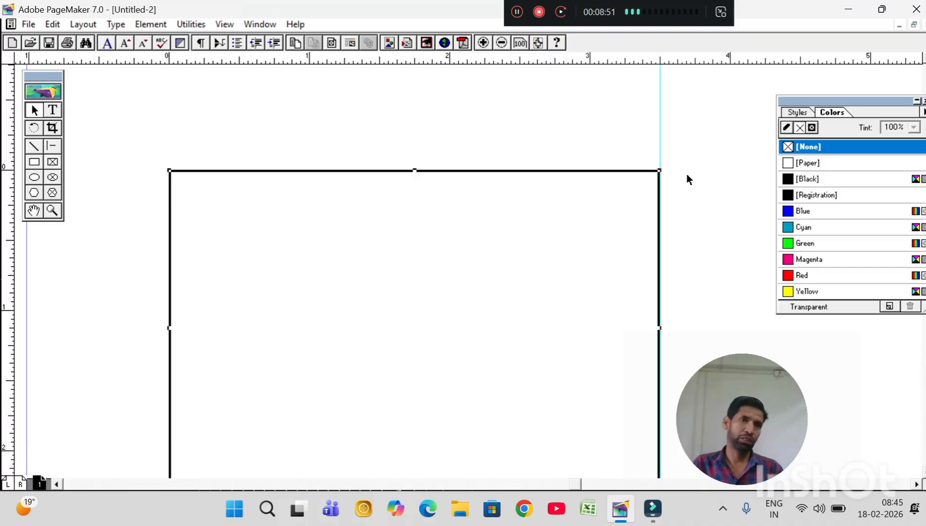
pyautogui.click(225, 25)
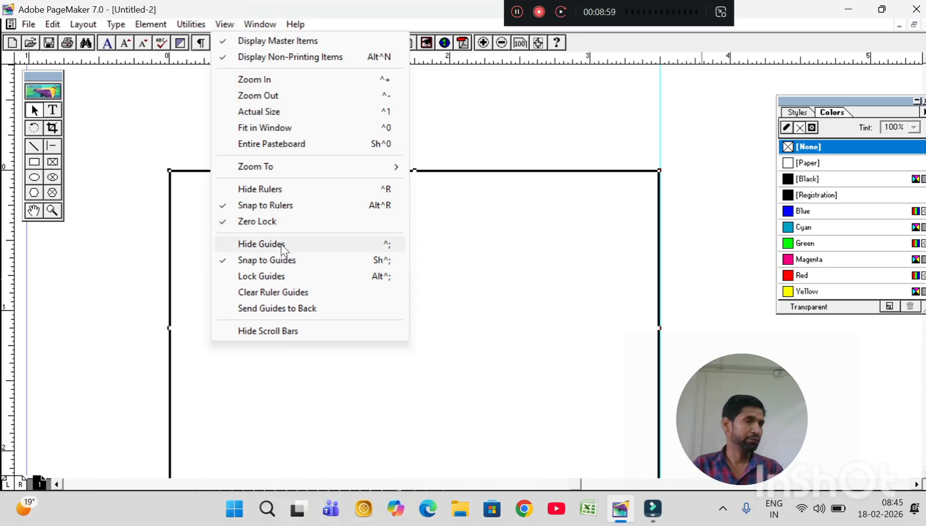
pyautogui.click(491, 117)
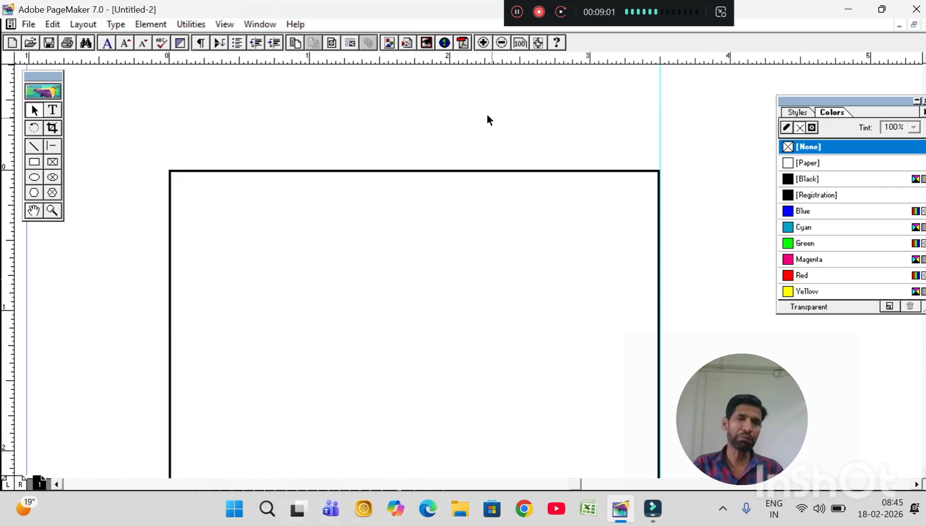
# Hide all guides on the page and show them again.
pyautogui.hotkey('ctrl', '-')
pyautogui.hotkey('ctrl', '-')
pyautogui.hotkey('ctrl', '-')
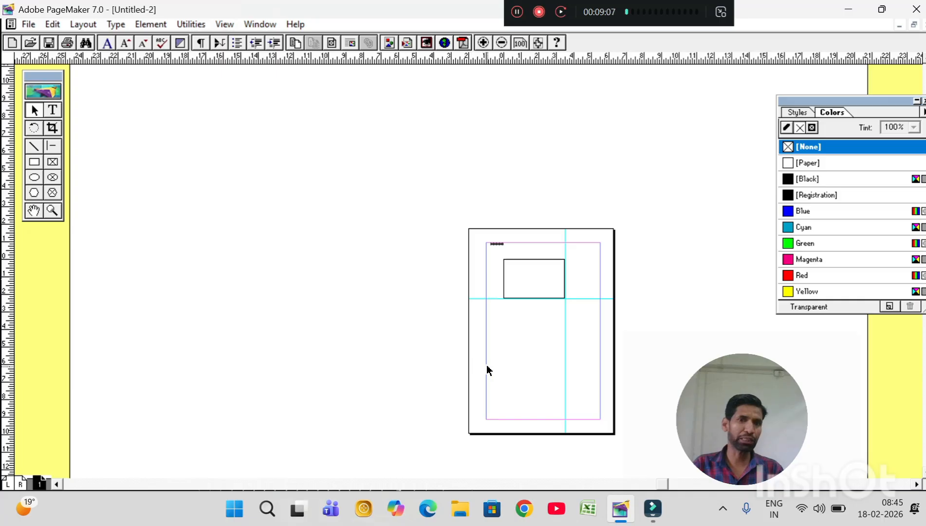
pyautogui.hotkey('ctrl', '+')
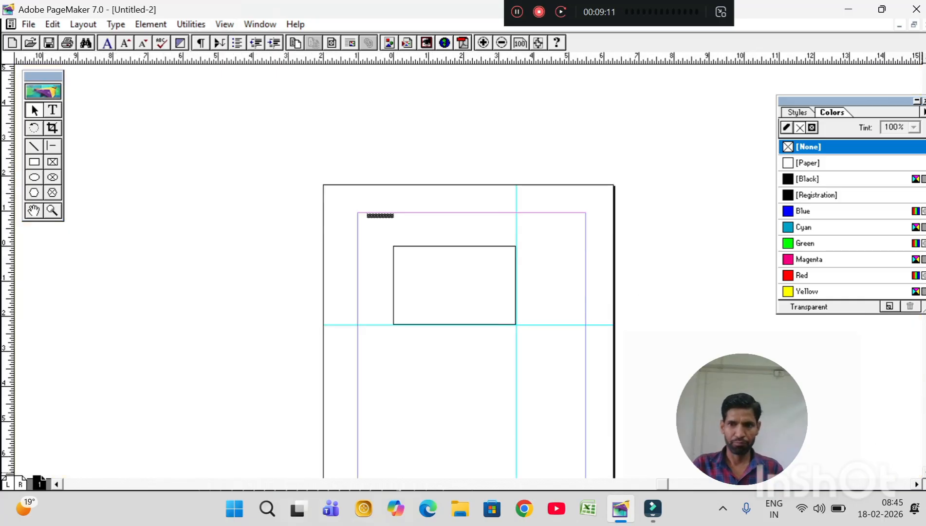
pyautogui.scroll(-2, 468, 273)
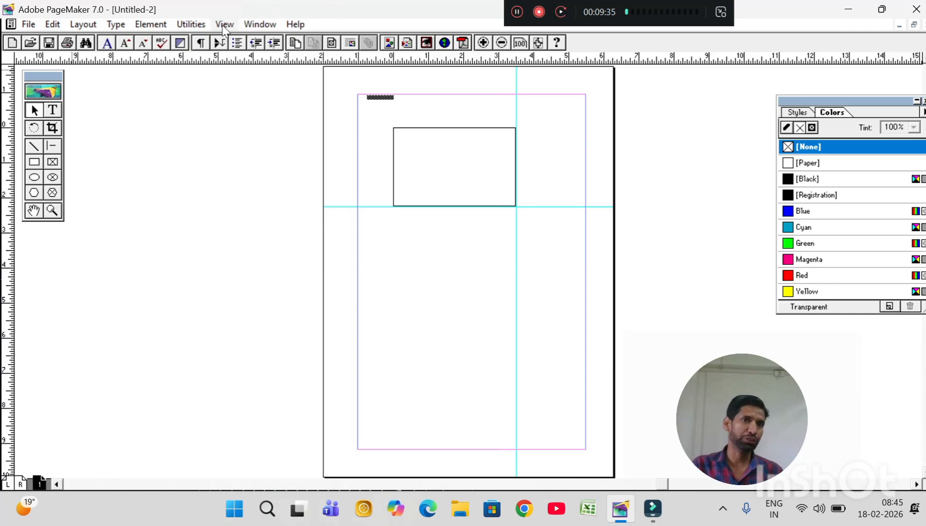
pyautogui.click(224, 25)
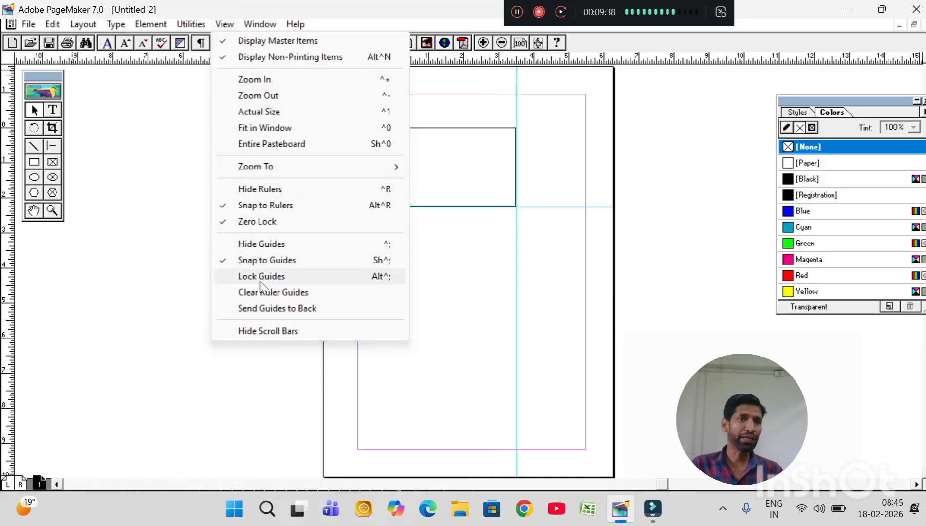
pyautogui.click(266, 249)
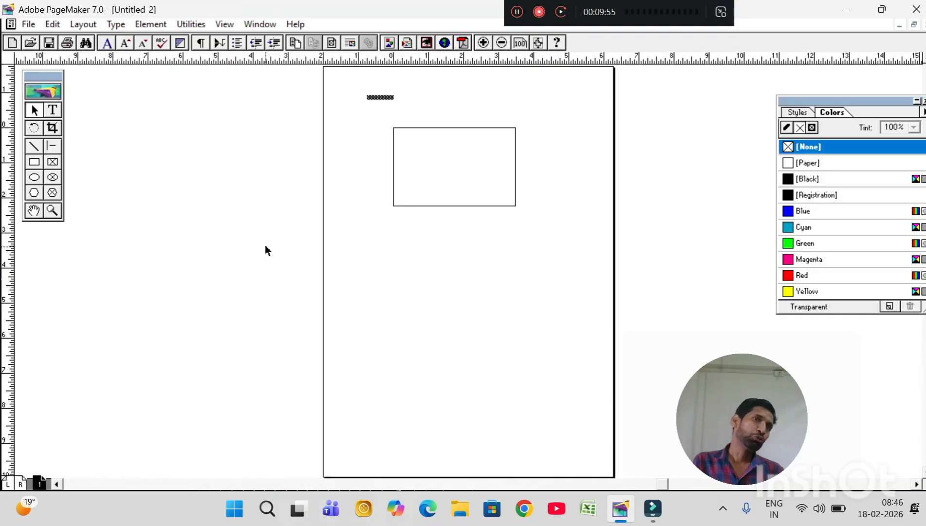
pyautogui.click(223, 25)
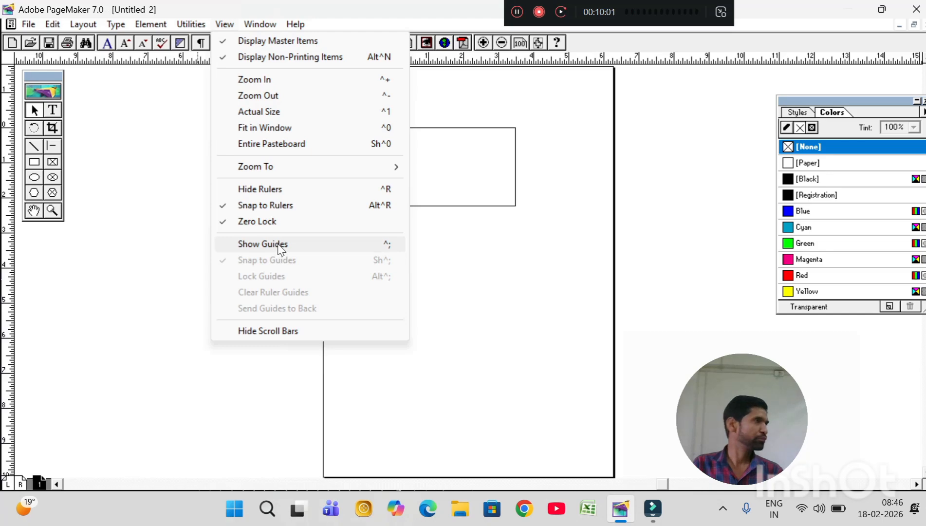
pyautogui.click(281, 248)
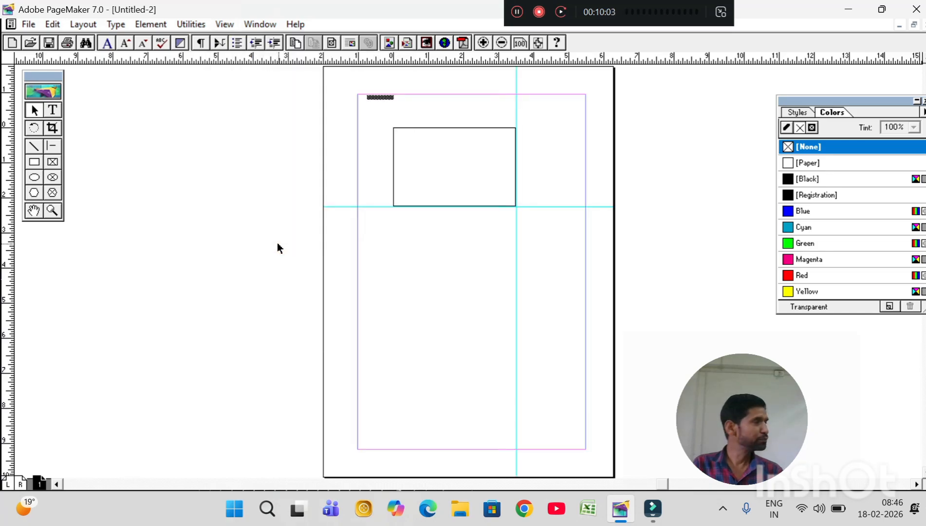
# Turn on Lock Guides and turn it off again.
pyautogui.click(224, 24)
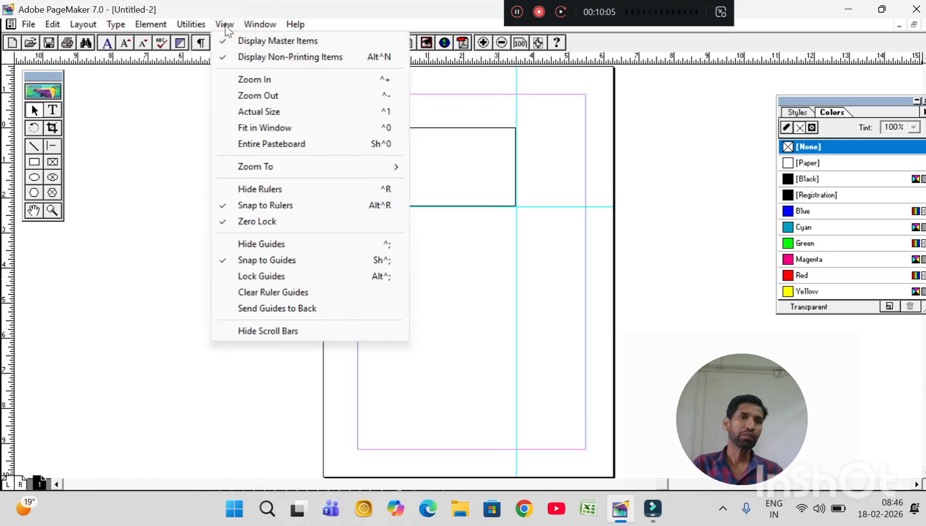
pyautogui.click(265, 279)
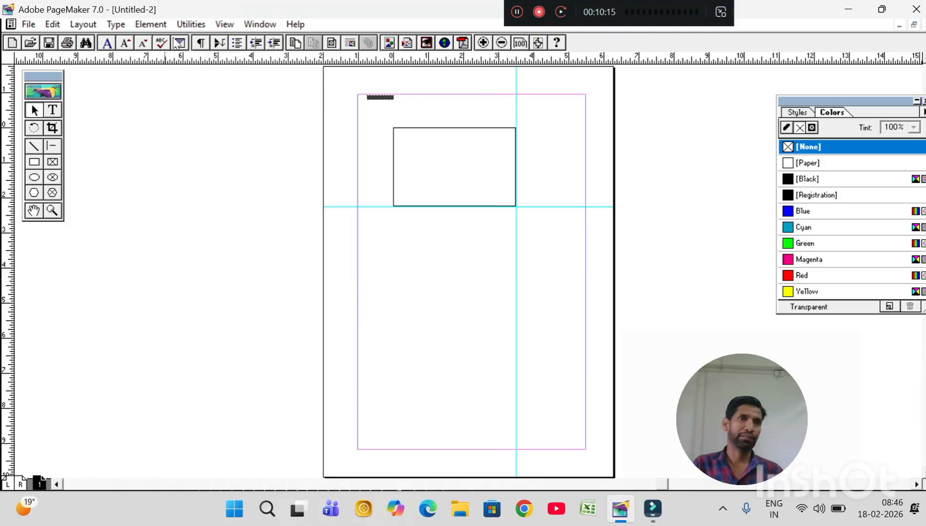
pyautogui.click(224, 24)
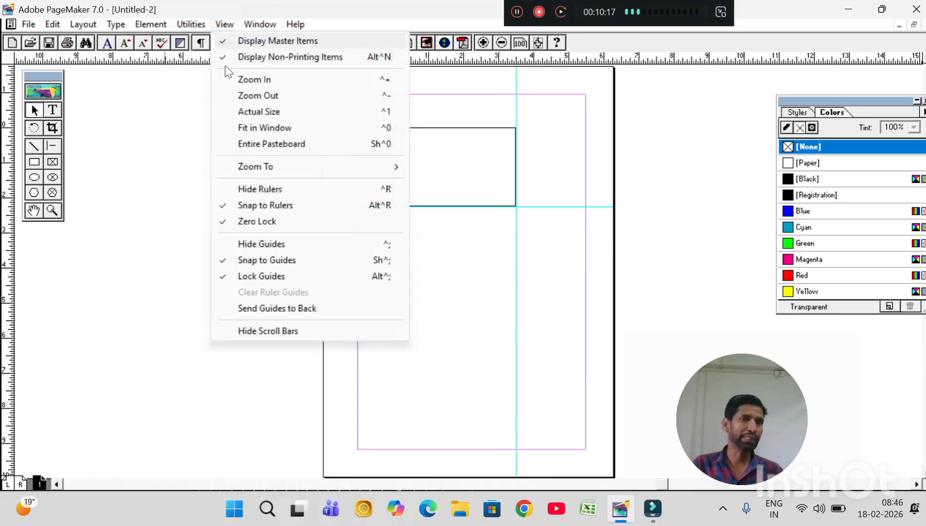
pyautogui.click(265, 278)
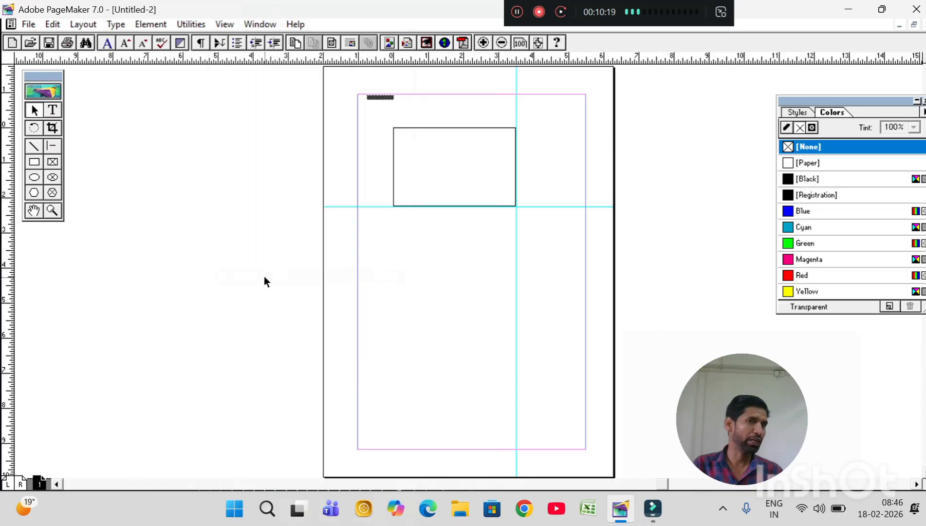
# Move the Colors palette inward, clear of the vertical scroll bar, and scroll up to the pasteboard above the page.
pyautogui.click(224, 24)
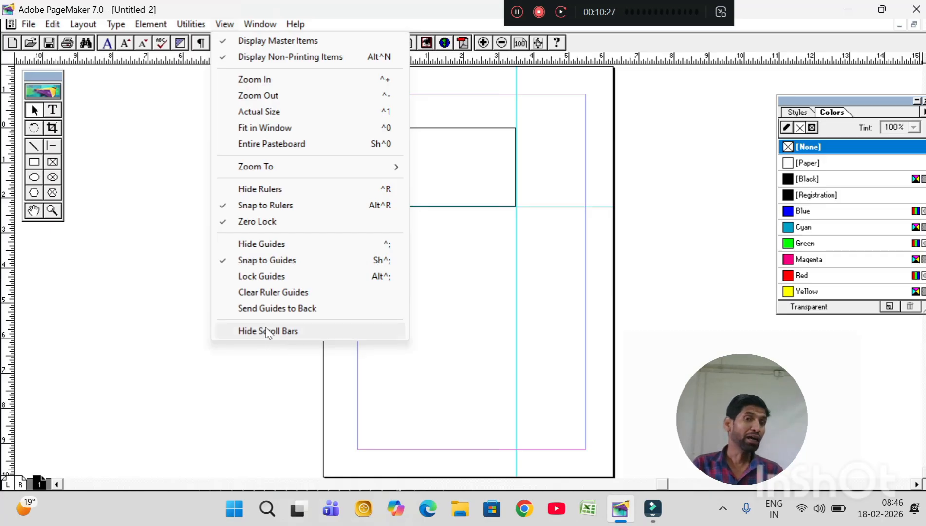
pyautogui.moveTo(864, 102); pyautogui.dragTo(801, 104)
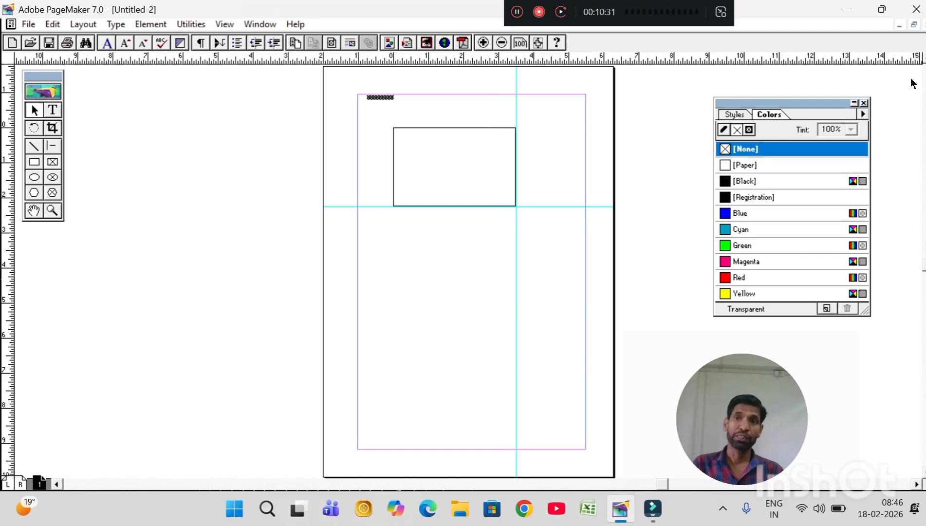
pyautogui.scroll(1, 923, 56)
pyautogui.scroll(3, 923, 56)
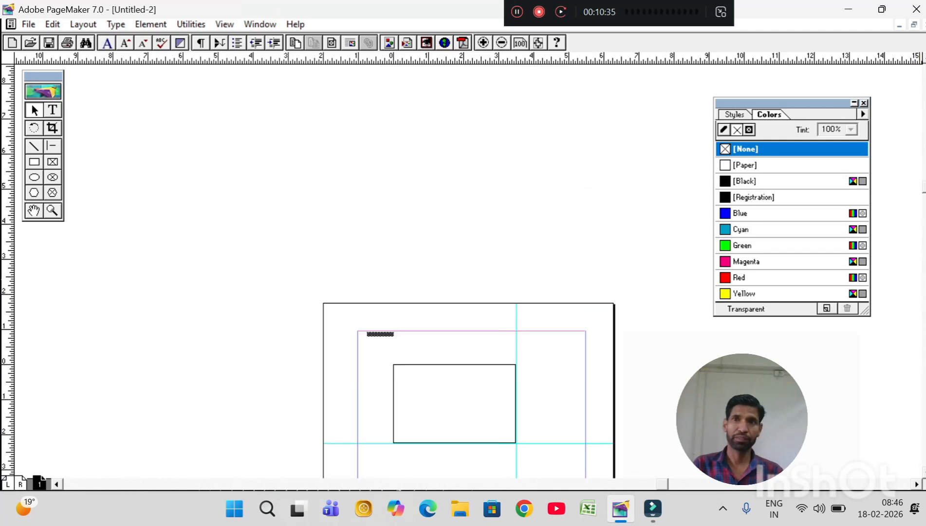
# Restore the program window to its smaller size, move the Colors palette away from the vertical scroll bar, and scroll up above the page.
pyautogui.click(881, 9)
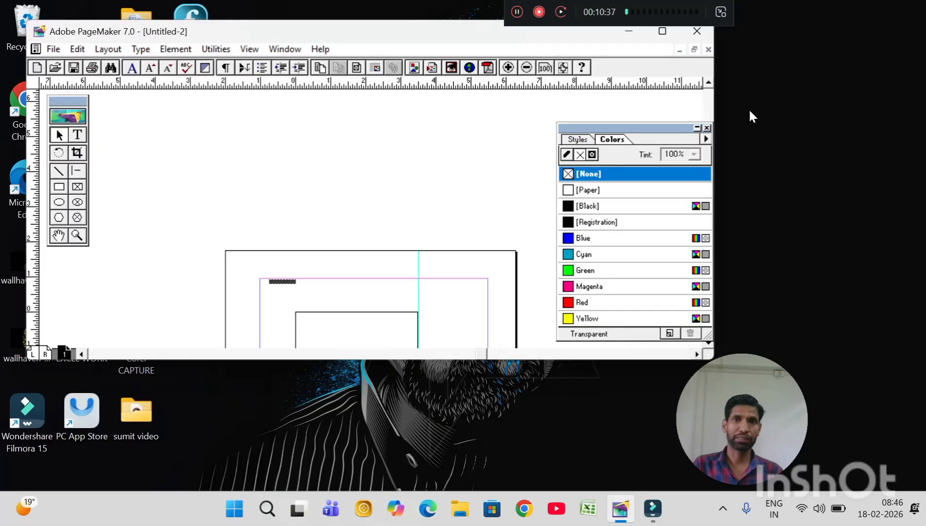
pyautogui.click(666, 125)
pyautogui.moveTo(666, 125); pyautogui.dragTo(625, 130)
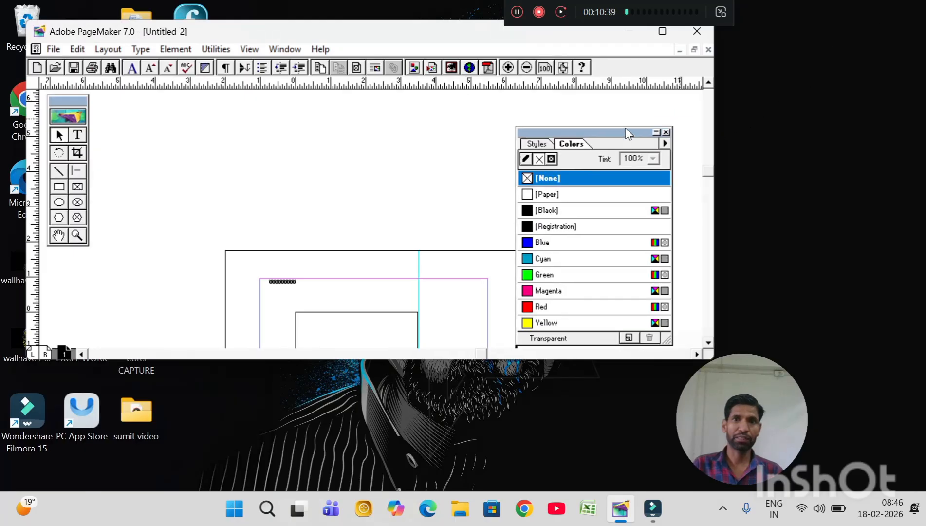
pyautogui.click(709, 82)
pyautogui.click(709, 82)
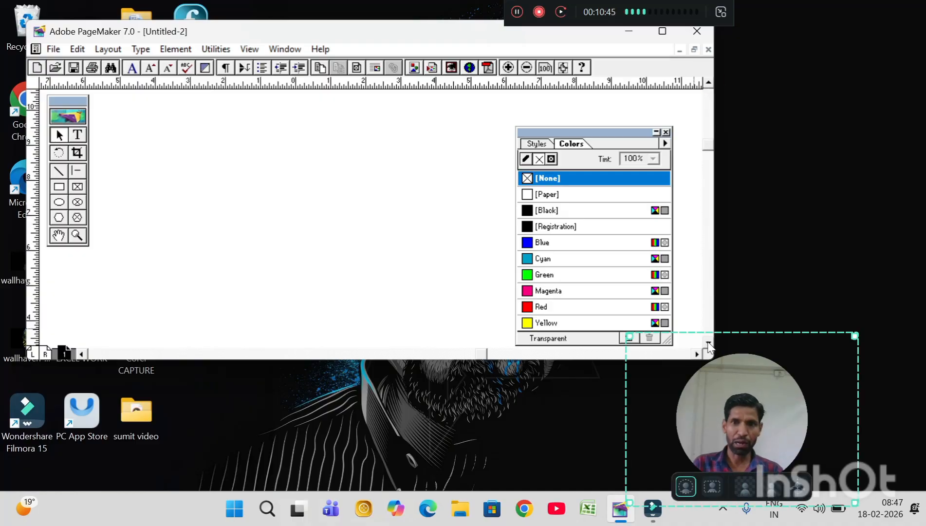
pyautogui.moveTo(717, 379); pyautogui.dragTo(804, 416)
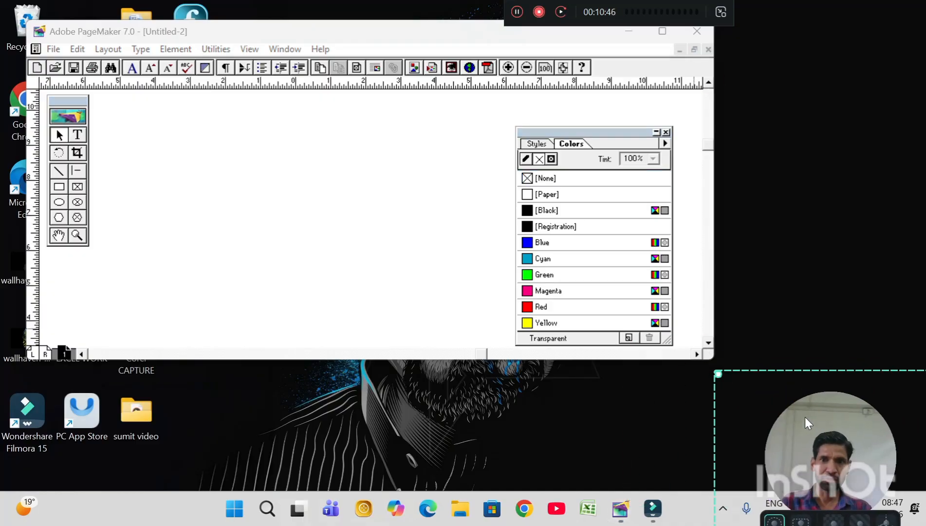
# Scroll down from the pasteboard to the rectangle on the page, and scroll the view sideways to the right and back.
pyautogui.click(708, 346)
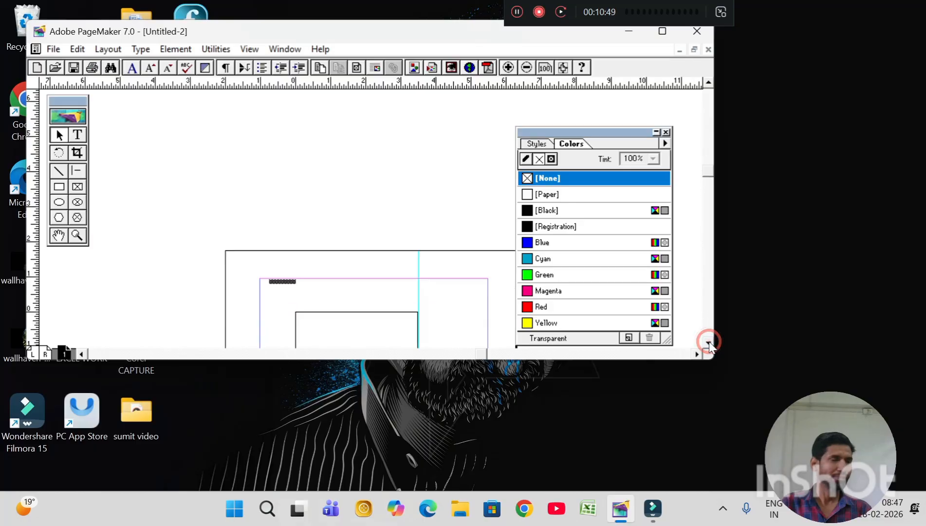
pyautogui.click(708, 347)
pyautogui.click(708, 346)
pyautogui.click(709, 347)
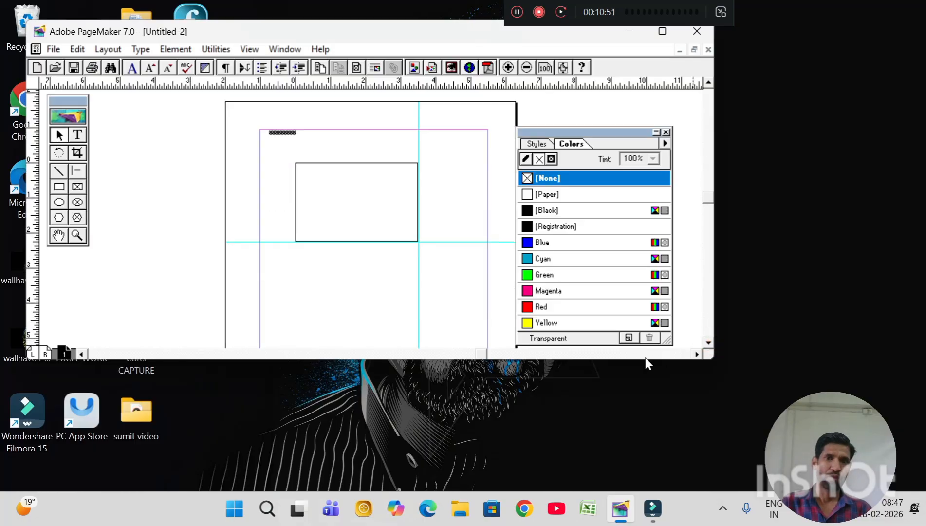
pyautogui.click(697, 354)
pyautogui.click(697, 353)
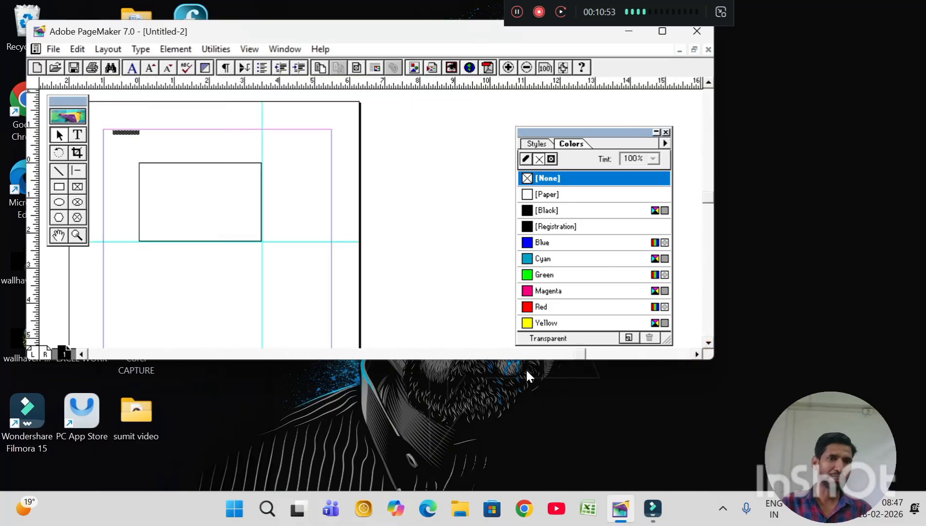
pyautogui.click(82, 354)
pyautogui.click(84, 356)
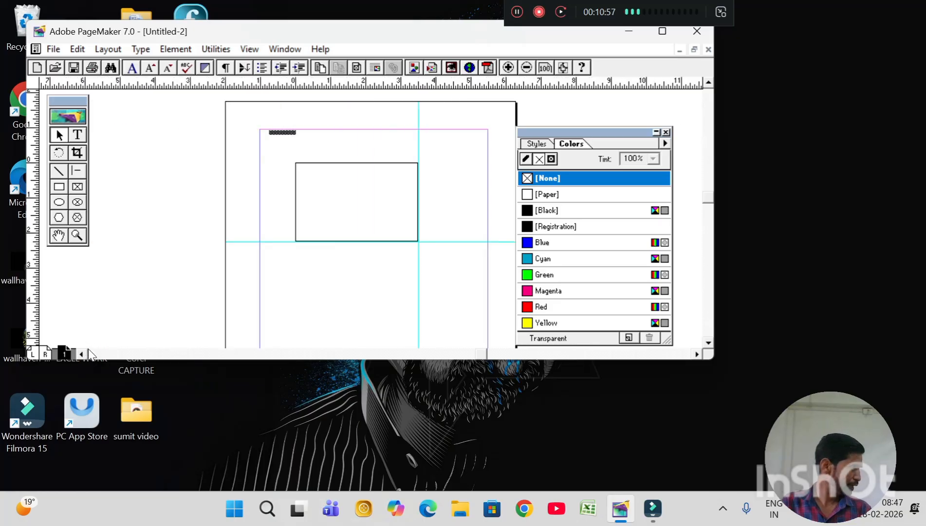
# Hide the document's scroll bars and show them again.
pyautogui.click(256, 50)
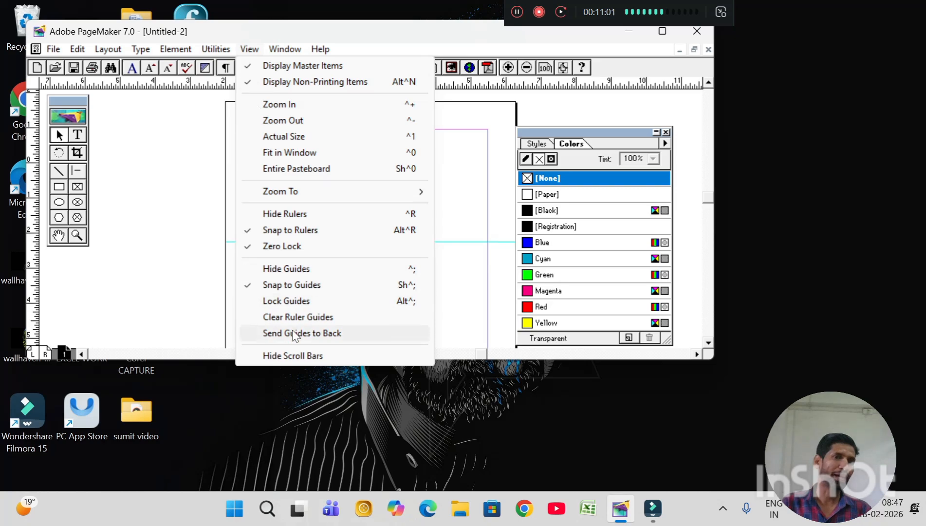
pyautogui.click(294, 358)
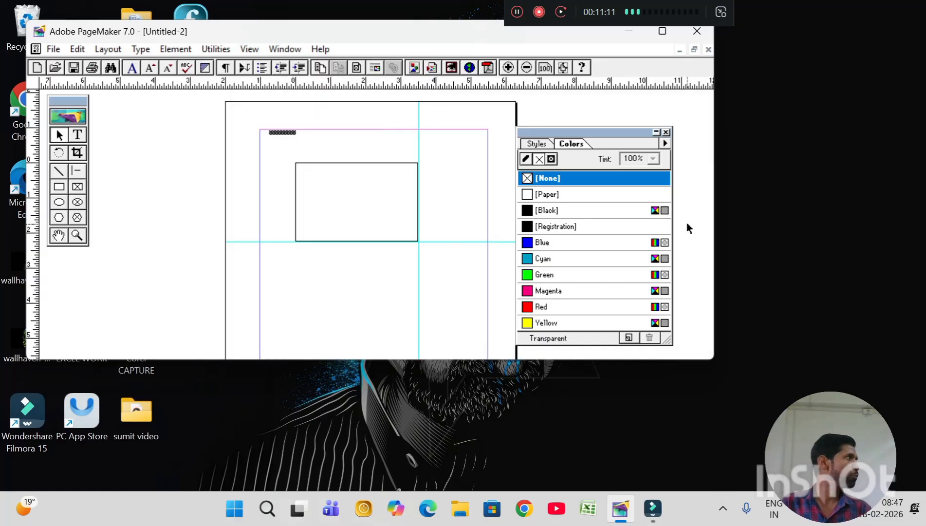
pyautogui.click(249, 49)
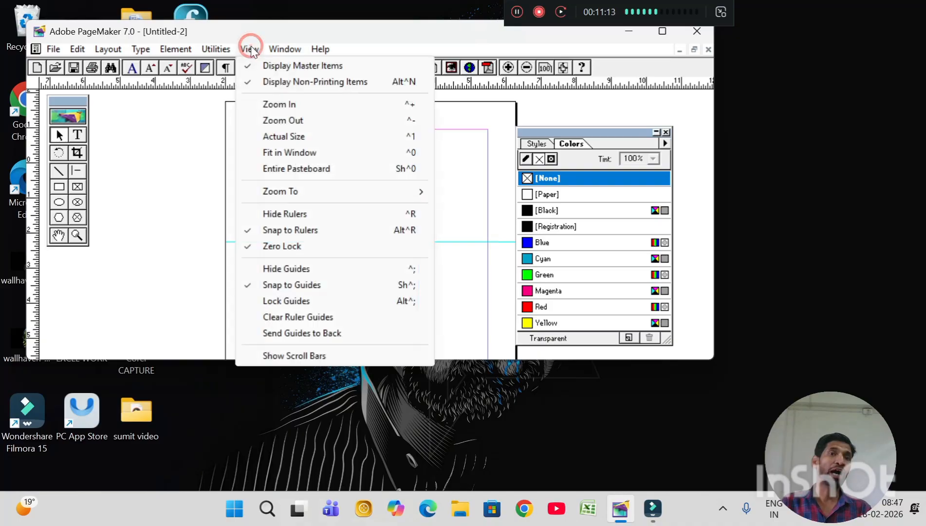
pyautogui.click(300, 359)
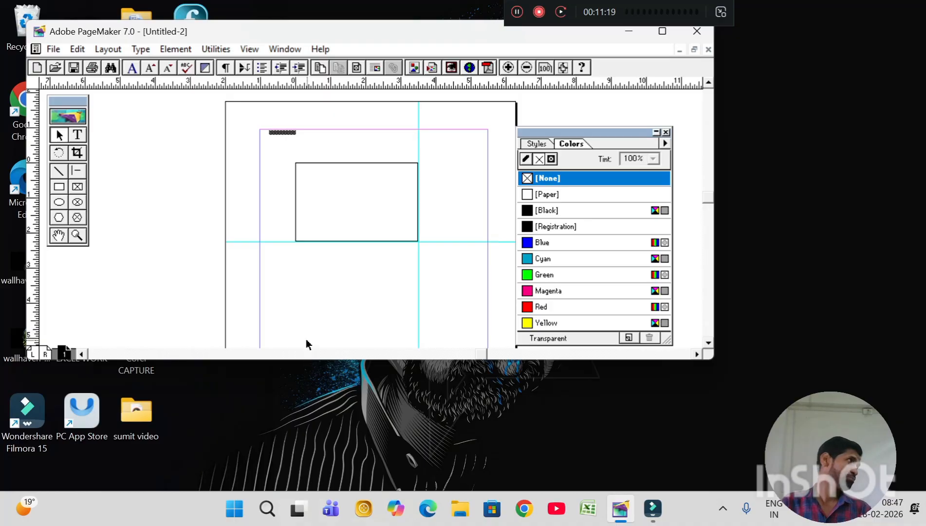
pyautogui.click(249, 49)
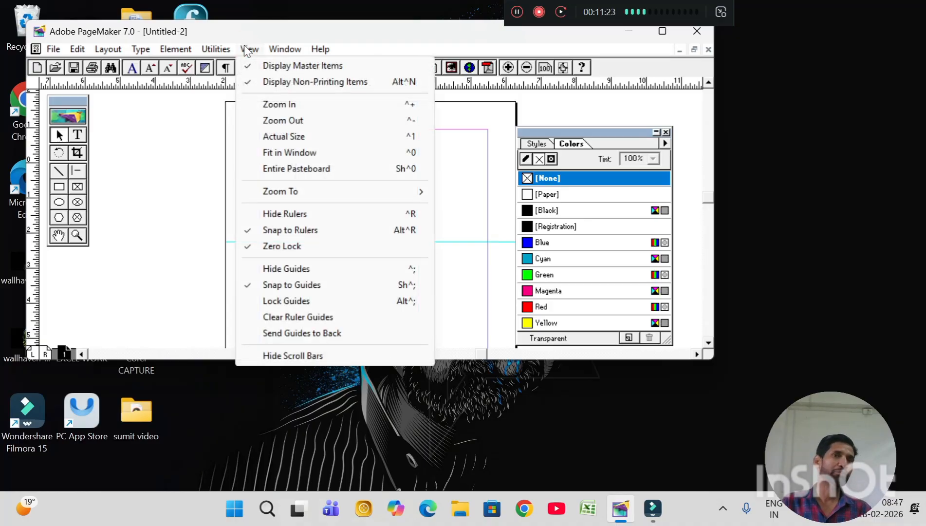
pyautogui.moveTo(287, 53)
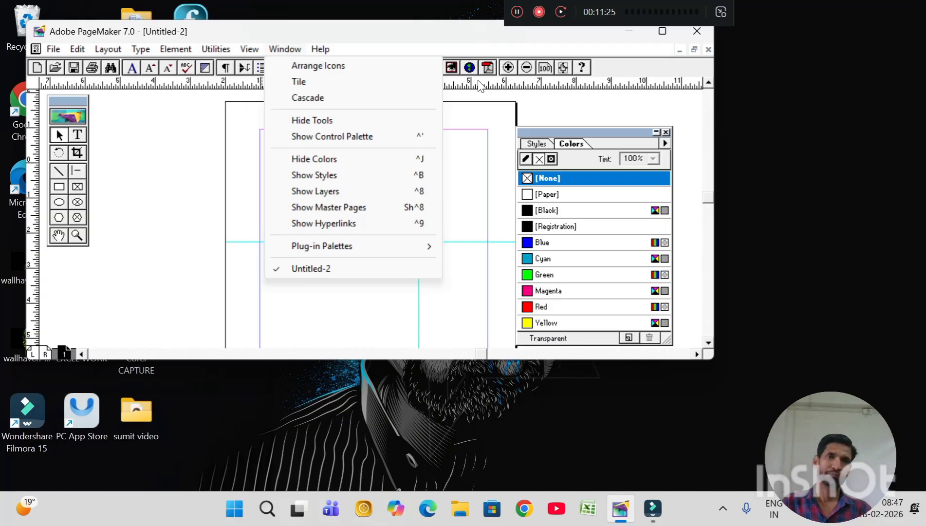